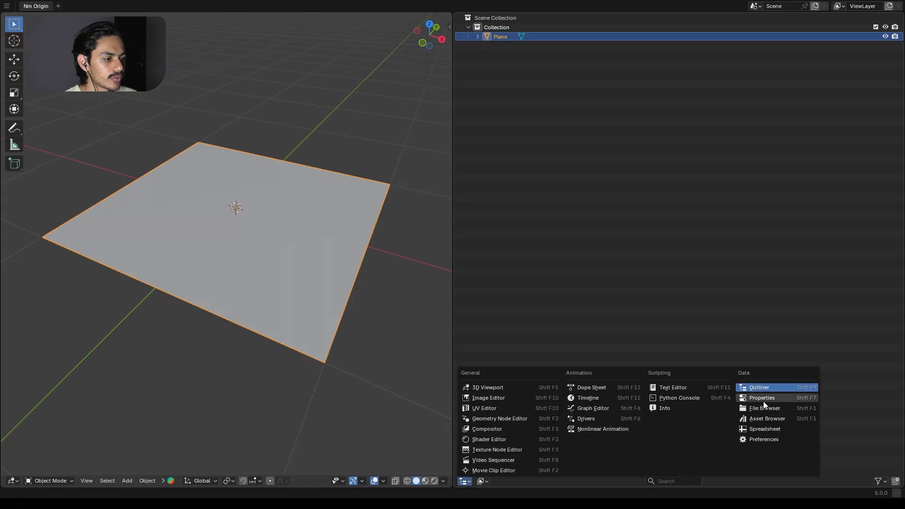
# Show the object properties in place of the Outliner and add an Ocean modifier to the plane
pyautogui.click(765, 400)
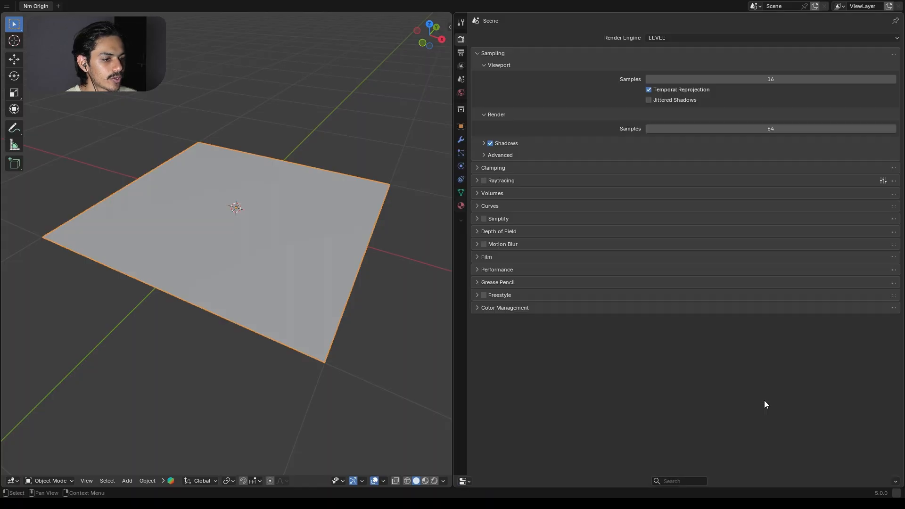
pyautogui.click(461, 139)
pyautogui.click(643, 37)
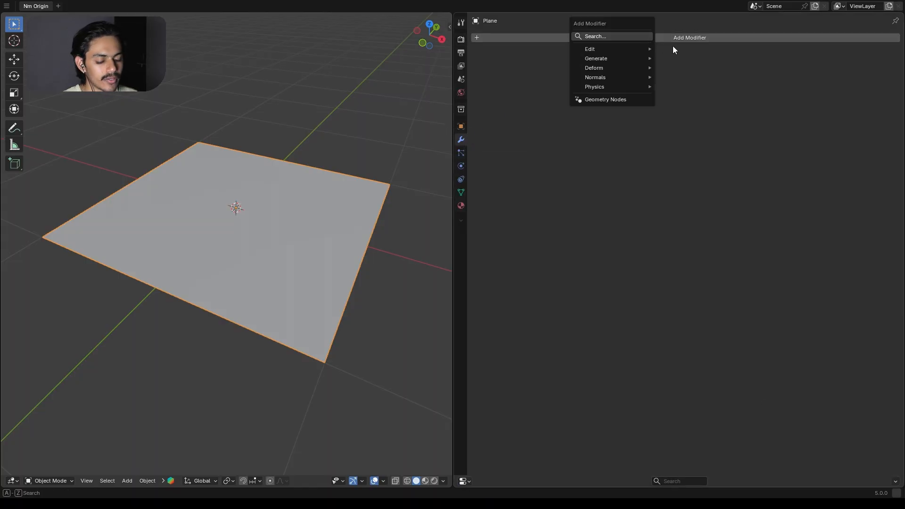
pyautogui.write('oc')
pyautogui.click(723, 67)
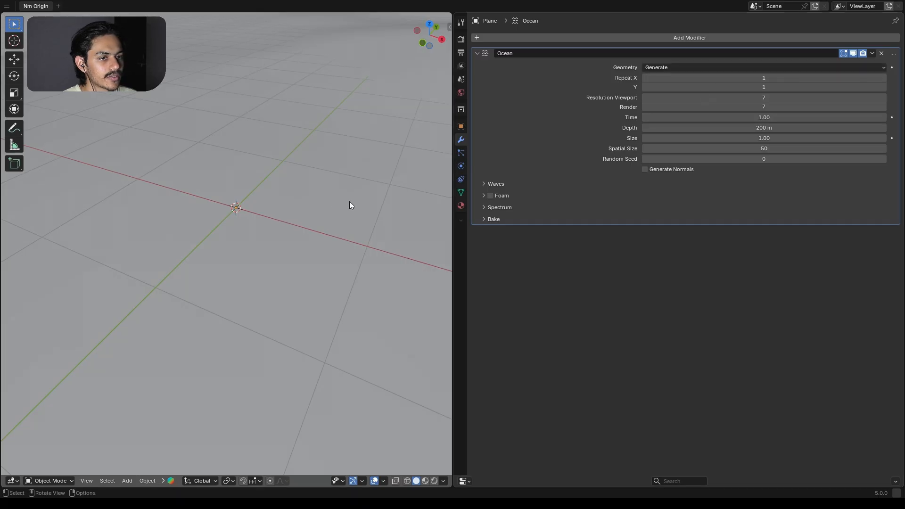
# Scale the ocean plane down until its whole surface fits within the viewport
pyautogui.press('s')
pyautogui.click(271, 210)
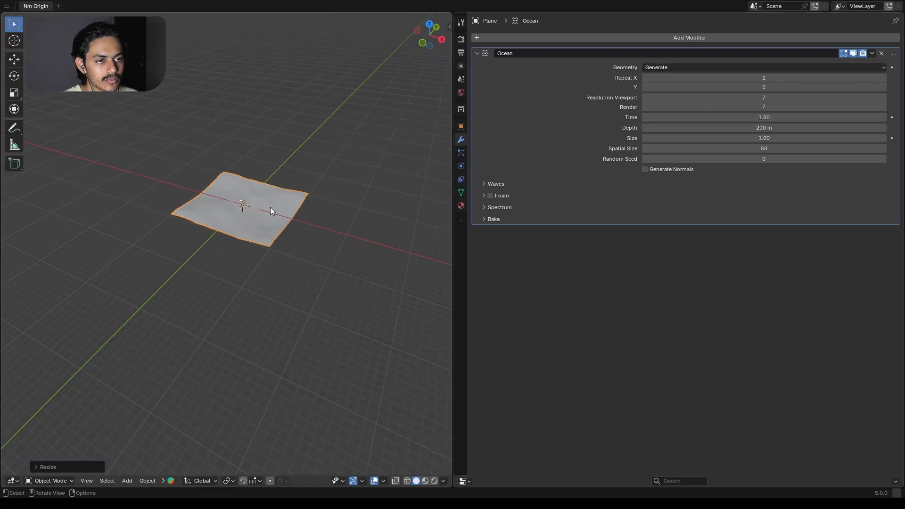
pyautogui.hotkey('ctrl', 'z')
# Drive the Ocean modifier's Time with the expression #frame/60 and play the animation to preview the waves
pyautogui.doubleClick(743, 117)
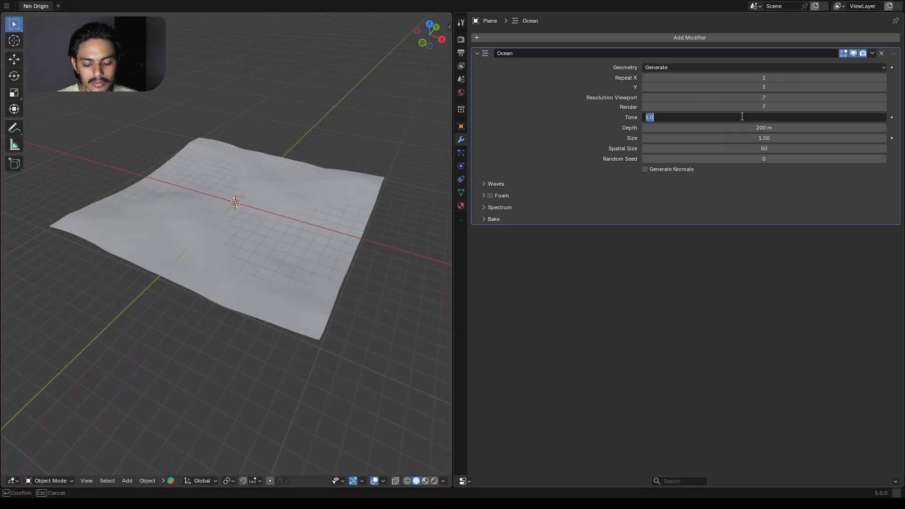
pyautogui.write('#frame')
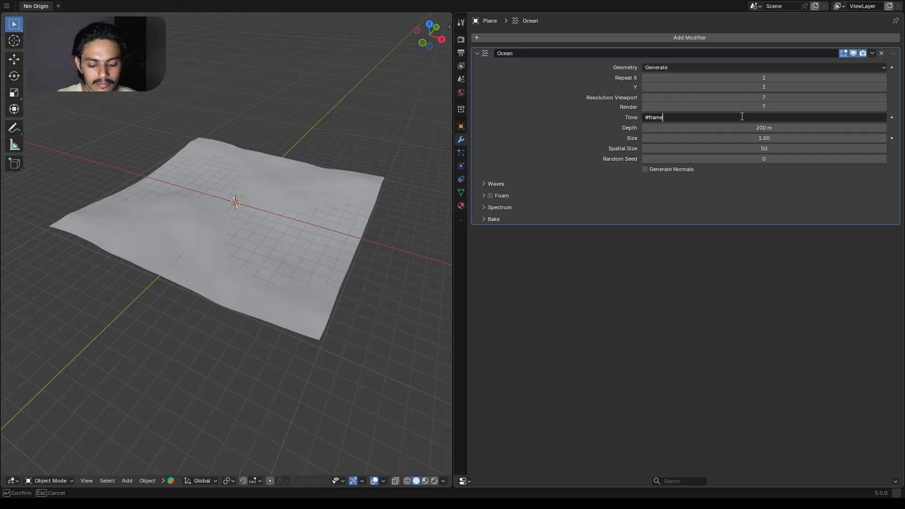
pyautogui.write('/60')
pyautogui.press('Return')
pyautogui.press('space')
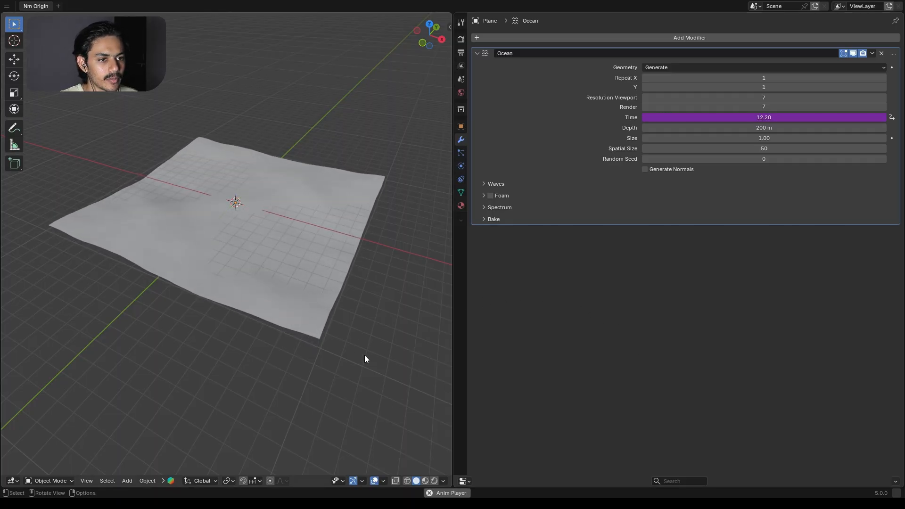
pyautogui.press('space')
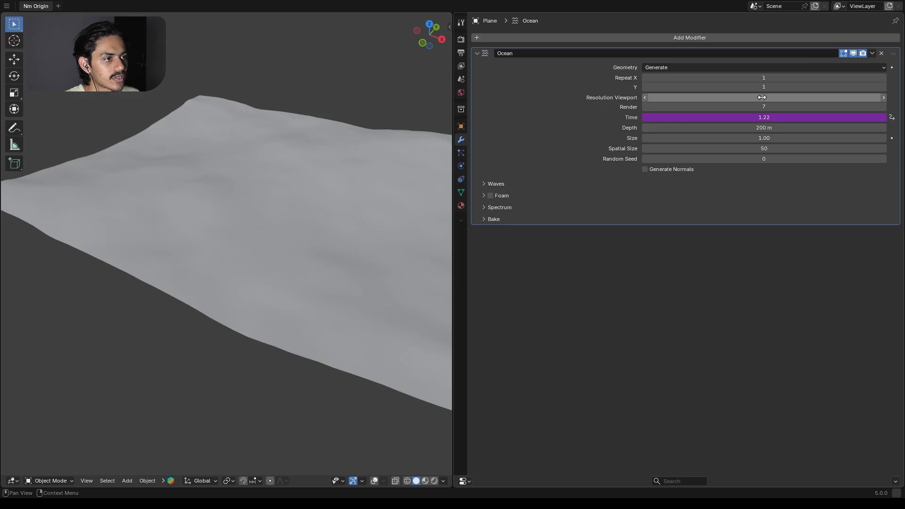
# Set the Ocean modifier's viewport resolution to 14 and play the animation to preview the finer waves
pyautogui.moveTo(762, 97); pyautogui.dragTo(765, 98)
pyautogui.press('space')
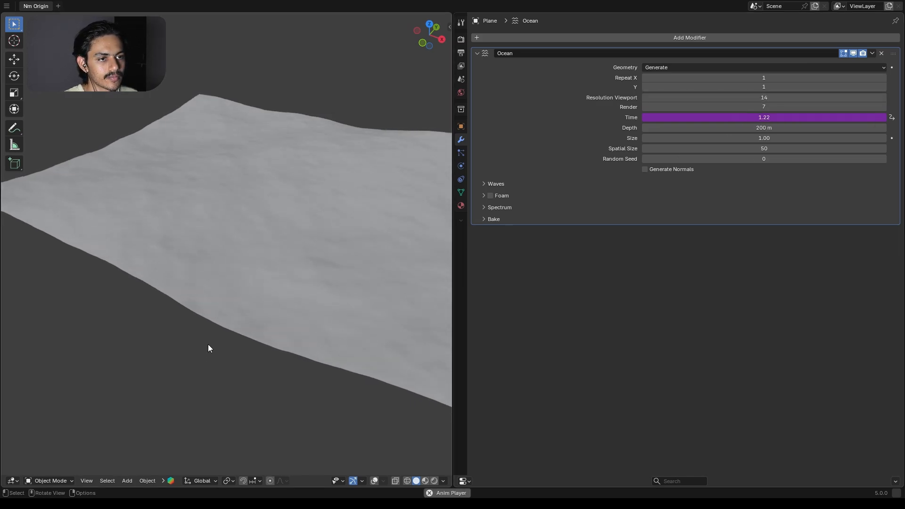
pyautogui.moveTo(208, 344); pyautogui.dragTo(309, 186, button='middle')
pyautogui.scroll(-3, 293, 194)
# Add a UV sphere at the centre of the ocean and give it a Subdivision modifier
pyautogui.hotkey('shift', 'a')
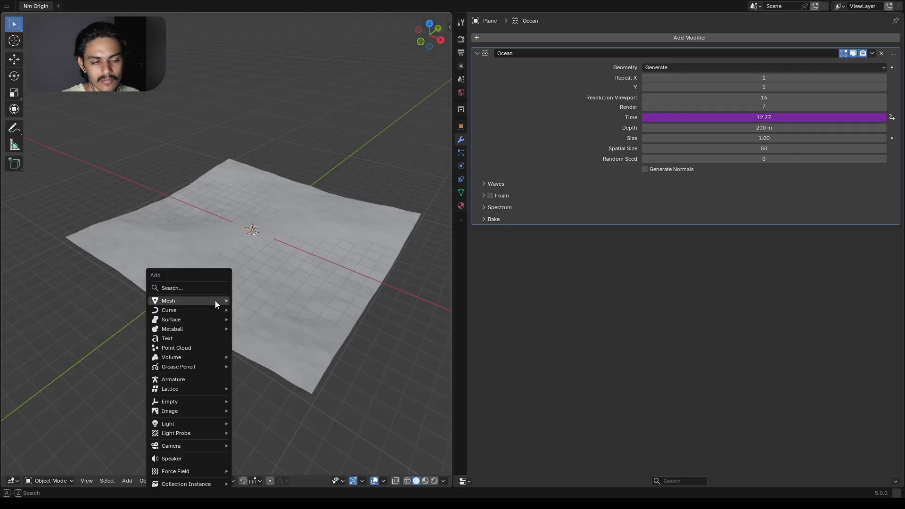
pyautogui.moveTo(209, 303)
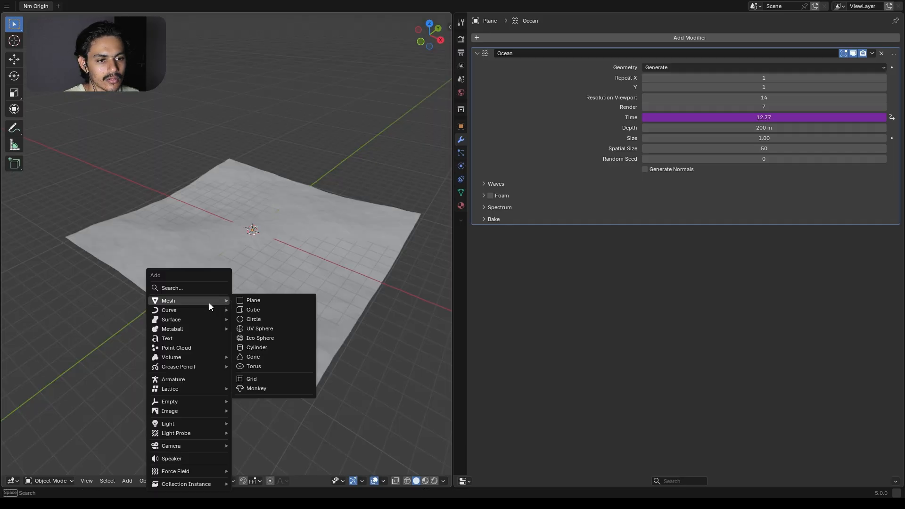
pyautogui.click(268, 328)
pyautogui.scroll(4, 256, 225)
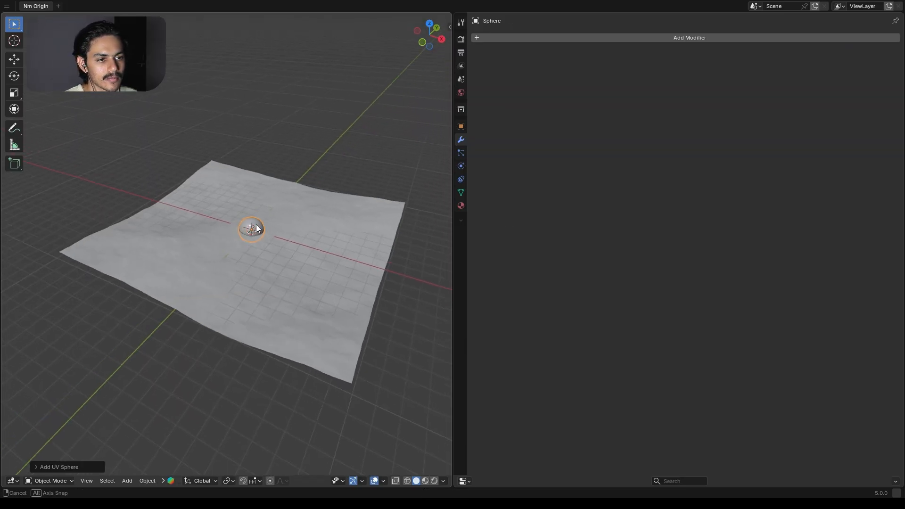
pyautogui.click(587, 39)
pyautogui.write('sub')
pyautogui.click(632, 79)
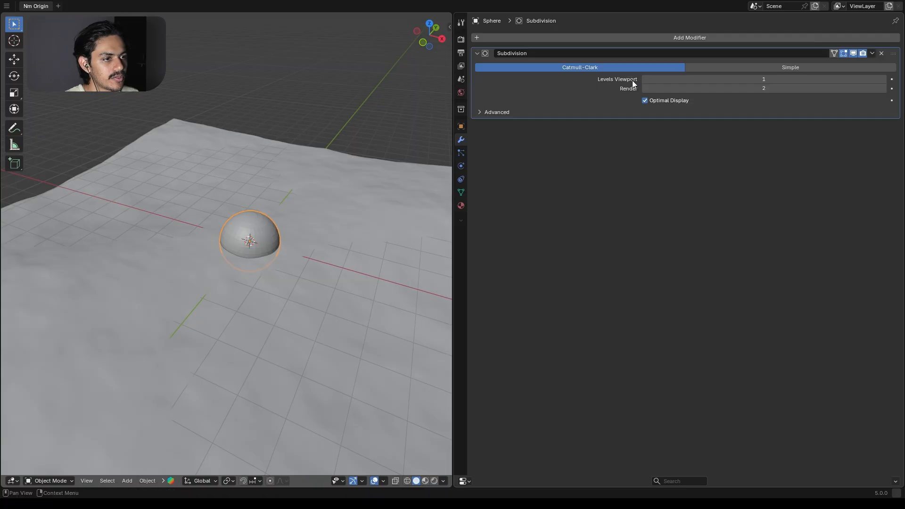
# Set the sphere's subdivision levels to 3 for both viewport and render, and shade the sphere smooth
pyautogui.click(736, 79)
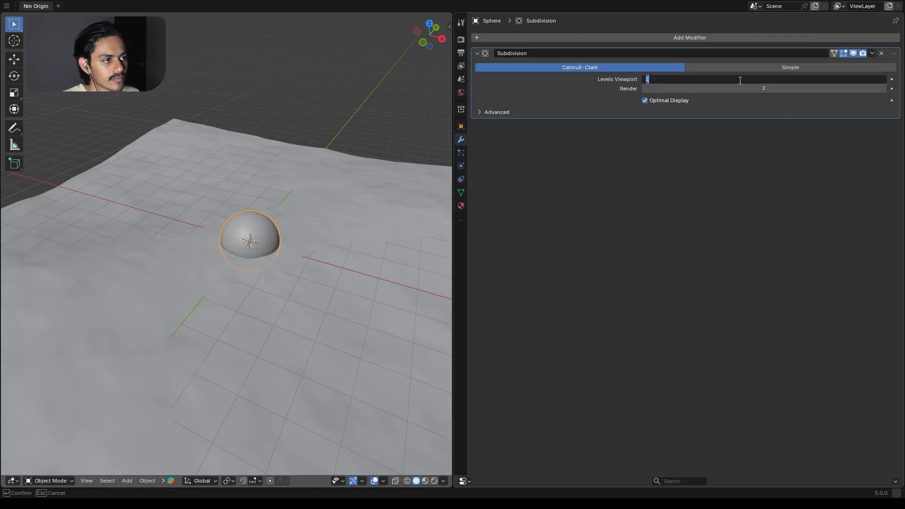
pyautogui.write('3')
pyautogui.press('Return')
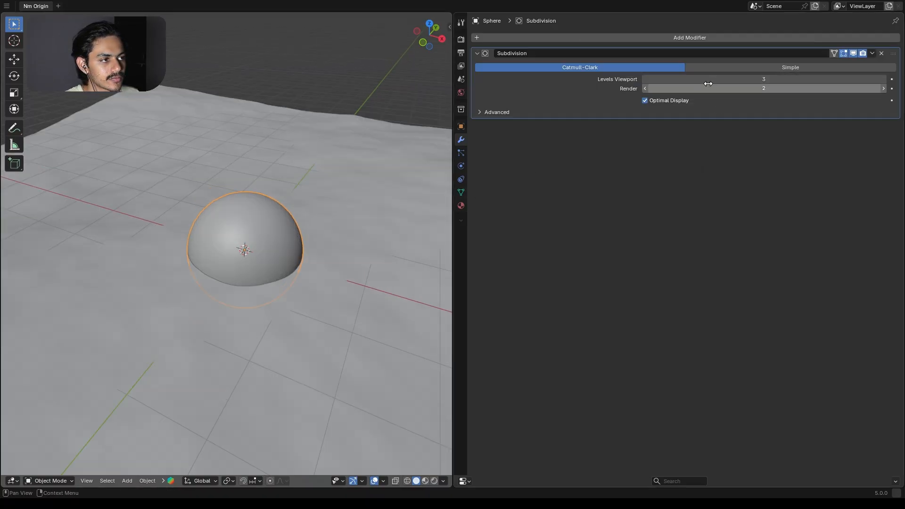
pyautogui.click(709, 86)
pyautogui.write('3')
pyautogui.press('Return')
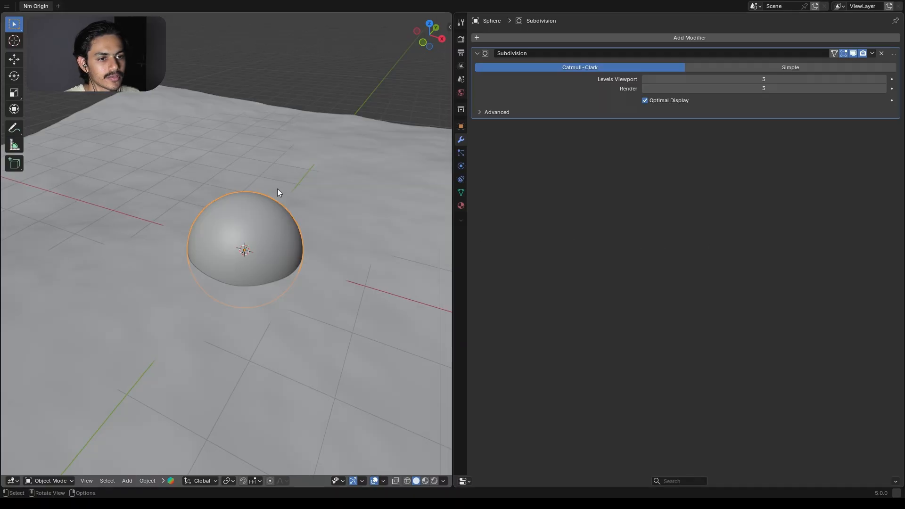
pyautogui.rightClick(253, 218)
pyautogui.click(242, 219)
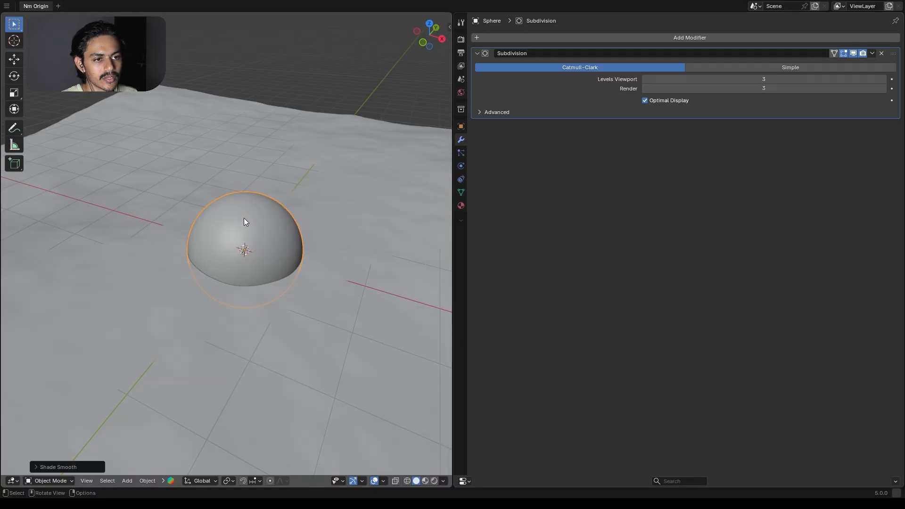
# Scale the ocean plane to about 0.57 of its size around the sphere and deselect it
pyautogui.scroll(-5, 244, 217)
pyautogui.click(262, 232)
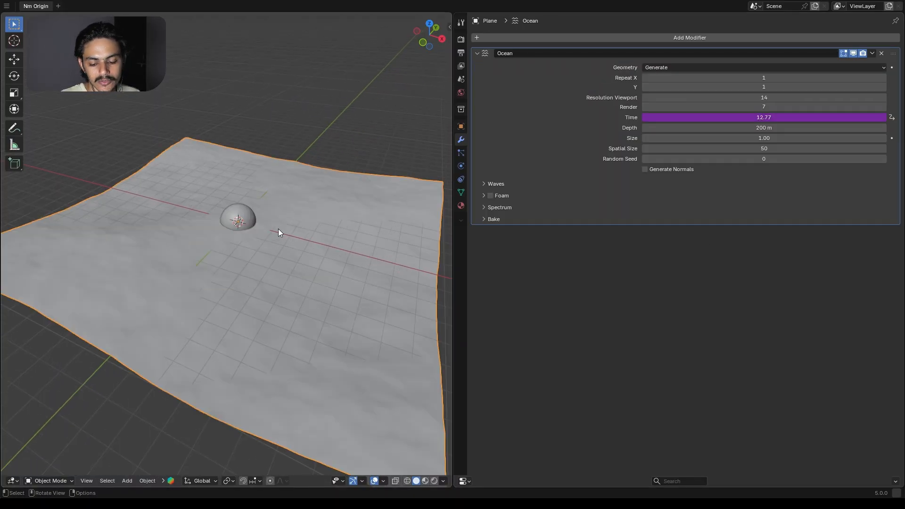
pyautogui.press('s')
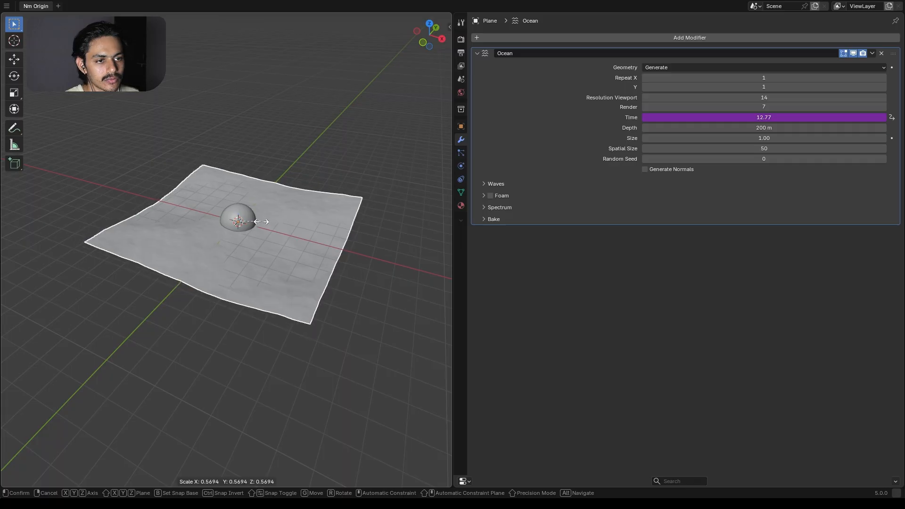
pyautogui.click(261, 222)
pyautogui.scroll(5, 239, 194)
pyautogui.scroll(-3, 239, 194)
pyautogui.hotkey('alt', 'a')
# Move the sphere along Y toward the ocean's far edge and play the animation from a low, sea-level view
pyautogui.moveTo(239, 193); pyautogui.dragTo(227, 257, button='middle')
pyautogui.click(227, 257)
pyautogui.press('g')
pyautogui.press('y')
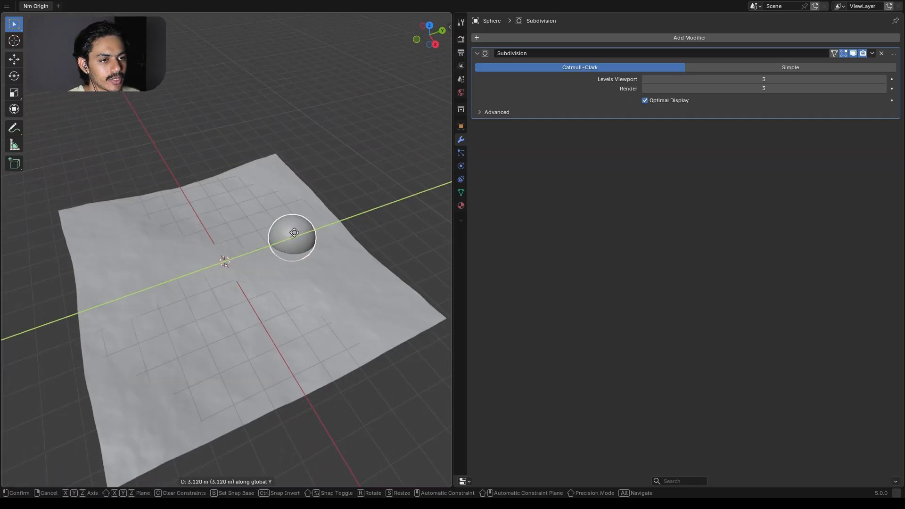
pyautogui.click(363, 211)
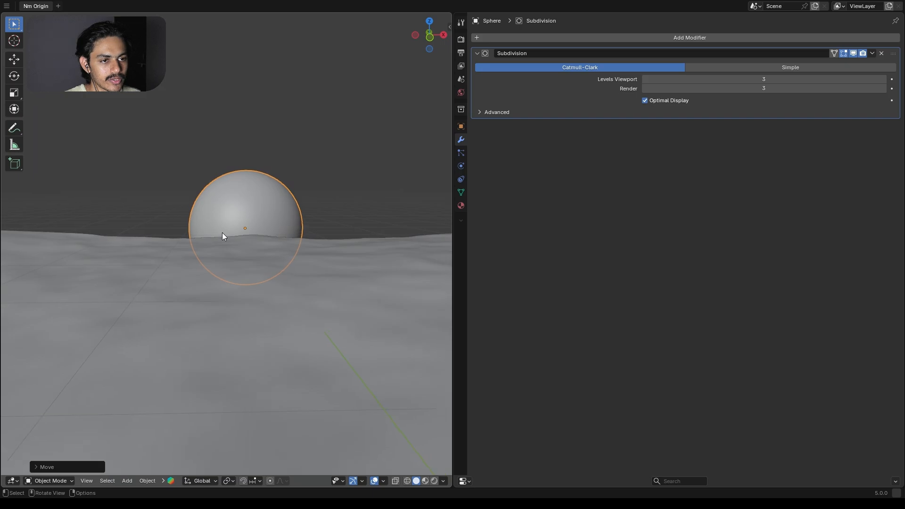
pyautogui.scroll(-1, 218, 239)
pyautogui.keyDown('shift'); pyautogui.moveTo(217, 240); pyautogui.dragTo(216, 217, button='middle'); pyautogui.keyUp('shift')
pyautogui.click(298, 181)
pyautogui.press('space')
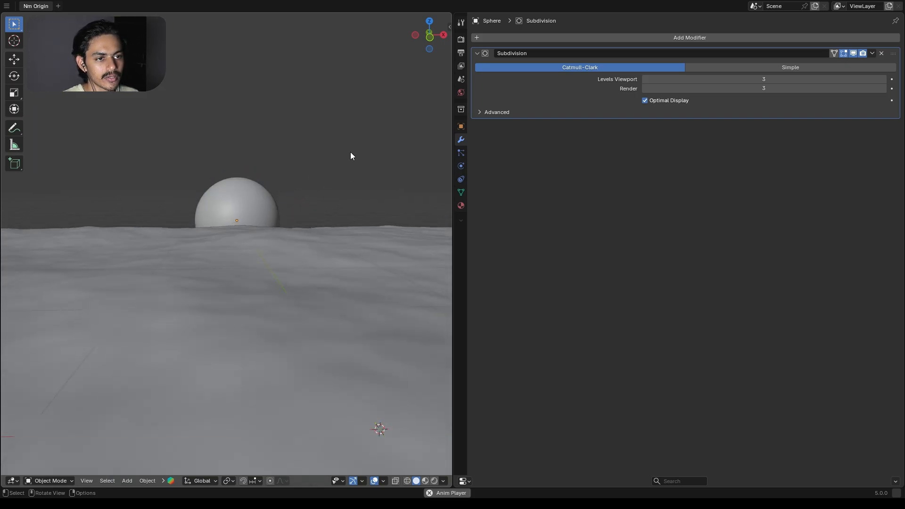
# Compare the scene's output frame rate with the divisor in the Ocean modifier's Time expression
pyautogui.click(461, 52)
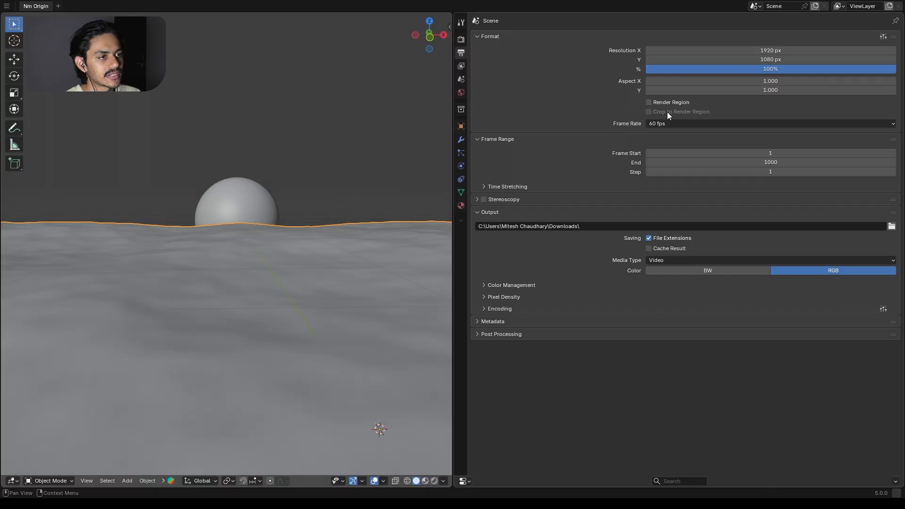
pyautogui.click(461, 139)
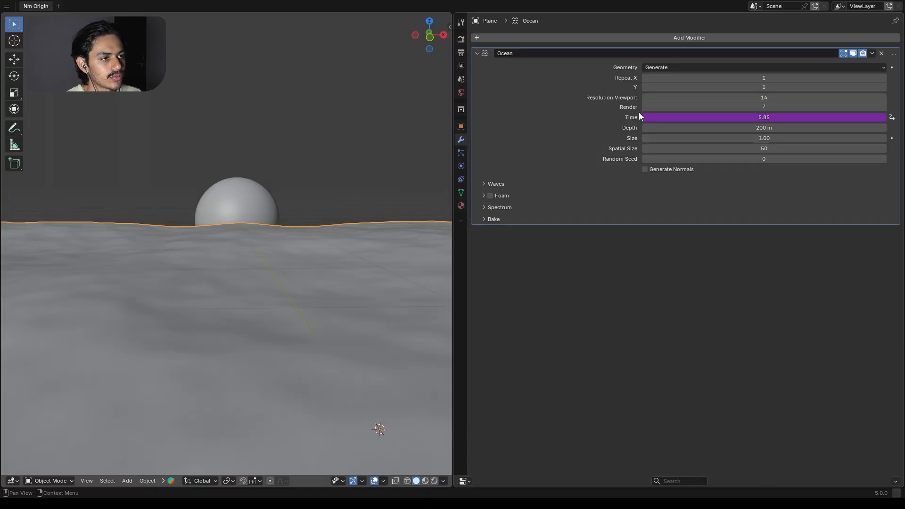
pyautogui.doubleClick(775, 117)
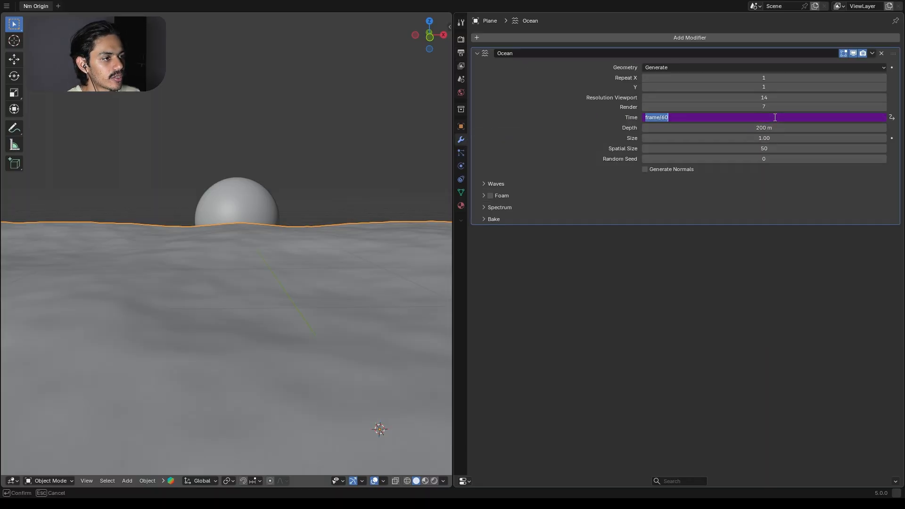
pyautogui.click(701, 120)
pyautogui.press('Return')
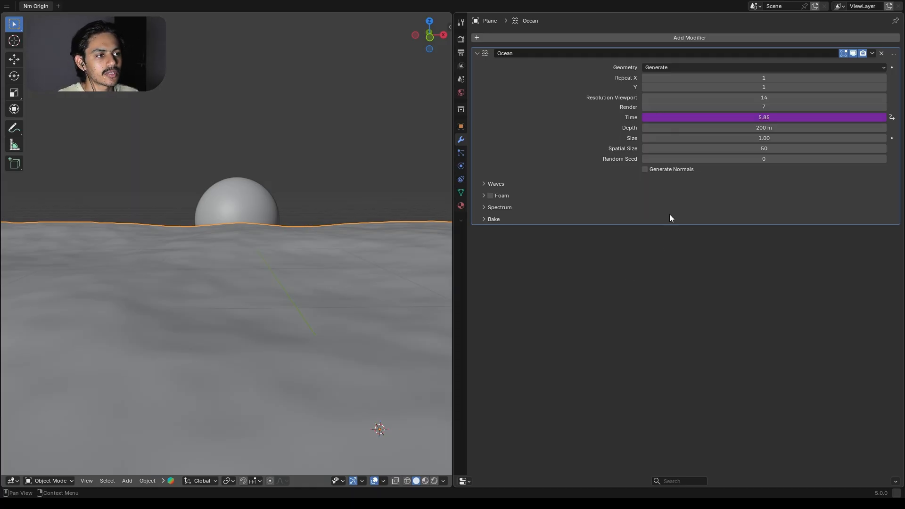
pyautogui.doubleClick(732, 117)
pyautogui.click(656, 296)
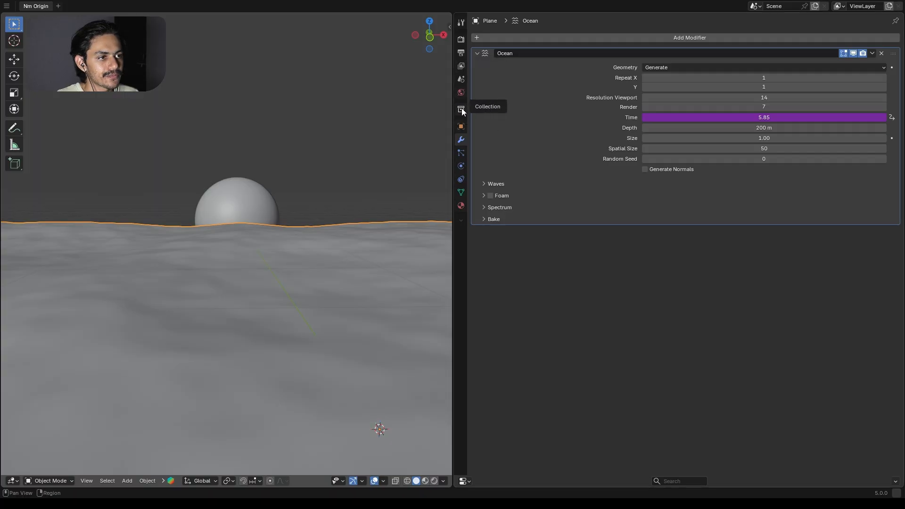
pyautogui.click(461, 52)
# Select the sphere, switch the properties area to the Shader Editor and create a new material for it
pyautogui.click(254, 191)
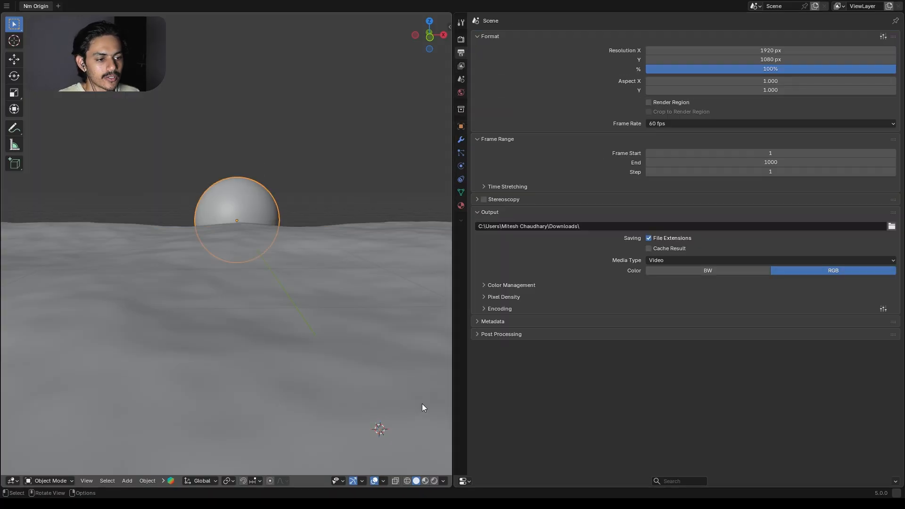
pyautogui.click(465, 481)
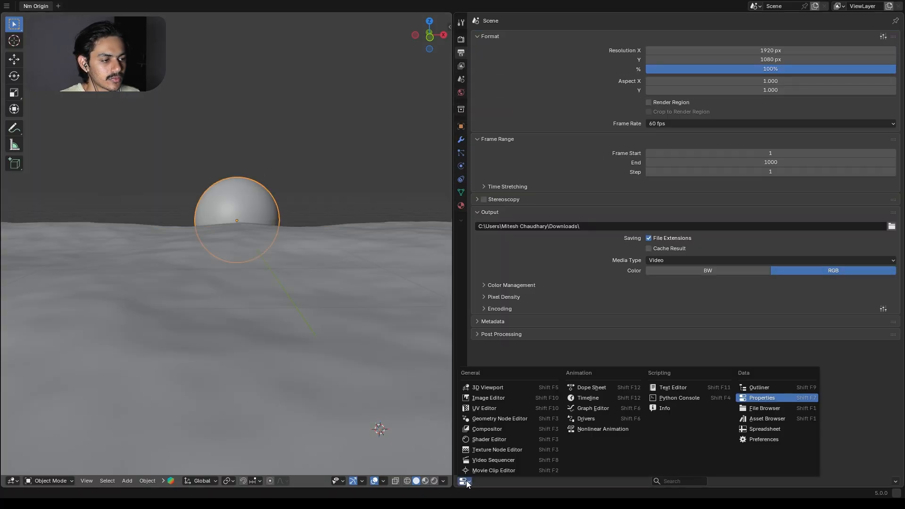
pyautogui.click(505, 439)
pyautogui.click(688, 481)
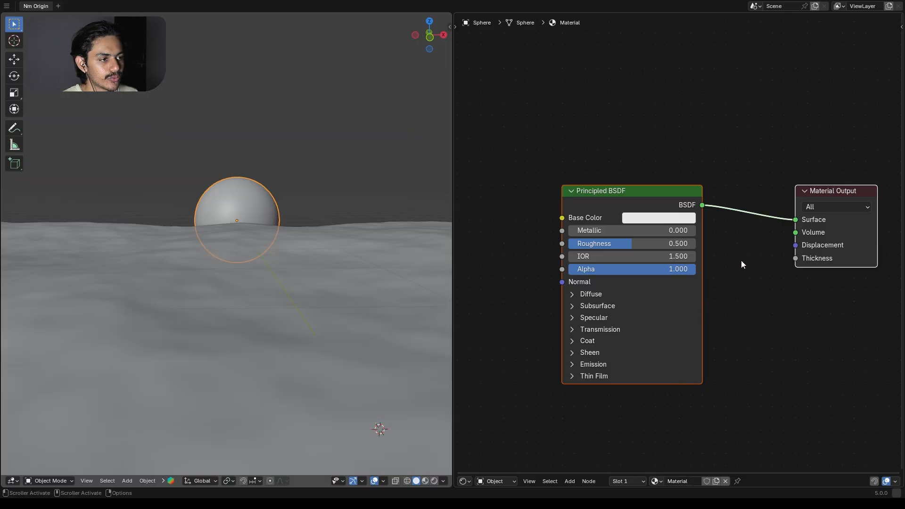
# Replace the sphere material's Principled BSDF with an Emission shader connected to the Material Output's Surface
pyautogui.press('Home')
pyautogui.press('x')
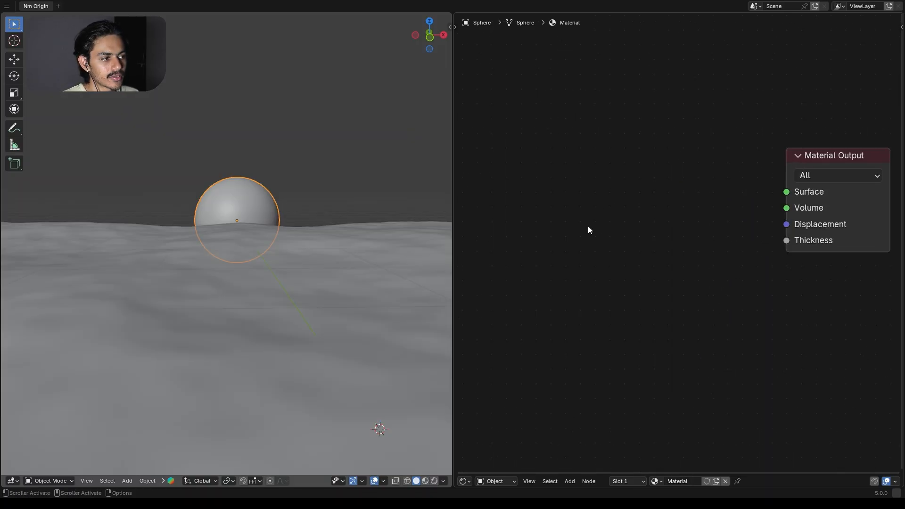
pyautogui.hotkey('shift', 'a')
pyautogui.write('e')
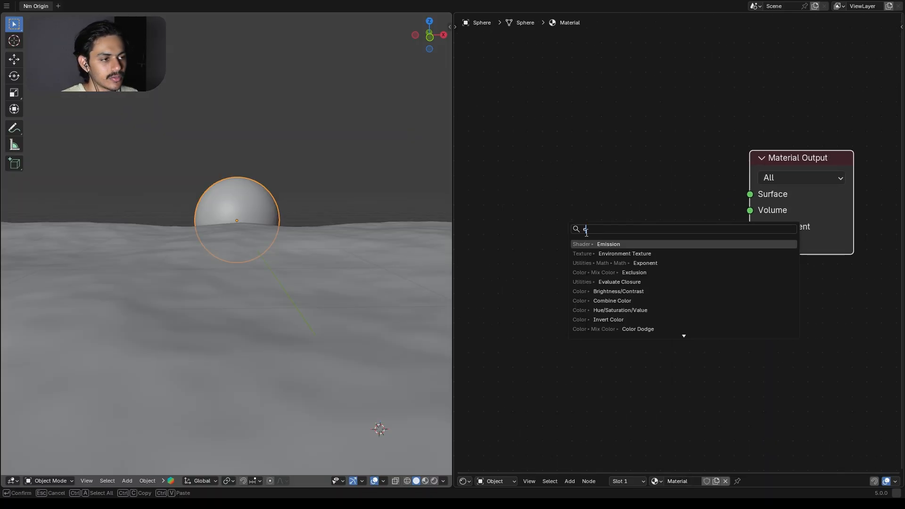
pyautogui.click(625, 245)
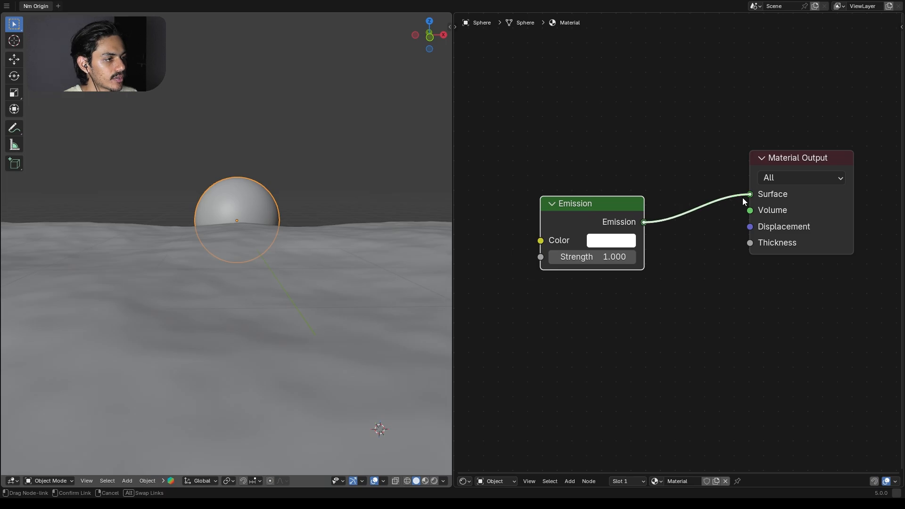
# Show the viewport in rendered shading and raise the sphere's emission strength to 5.9
pyautogui.click(610, 187)
pyautogui.click(435, 480)
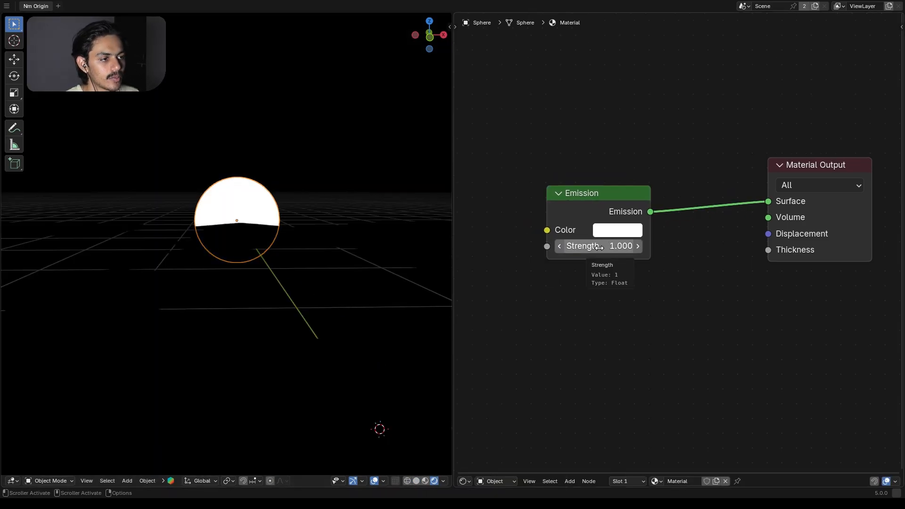
pyautogui.moveTo(592, 245); pyautogui.dragTo(532, 337)
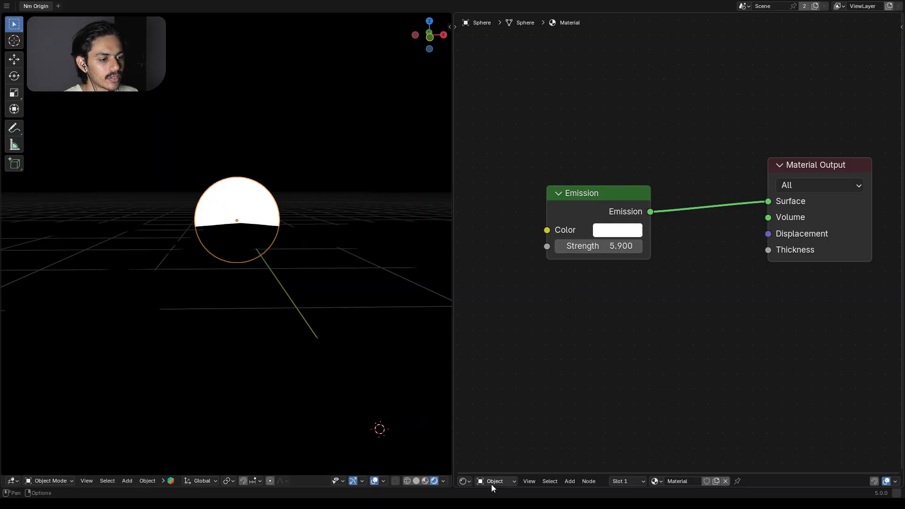
# Switch the node area to the Compositor, create a new node tree and insert a Glare node between the rendered image and the outputs
pyautogui.click(465, 481)
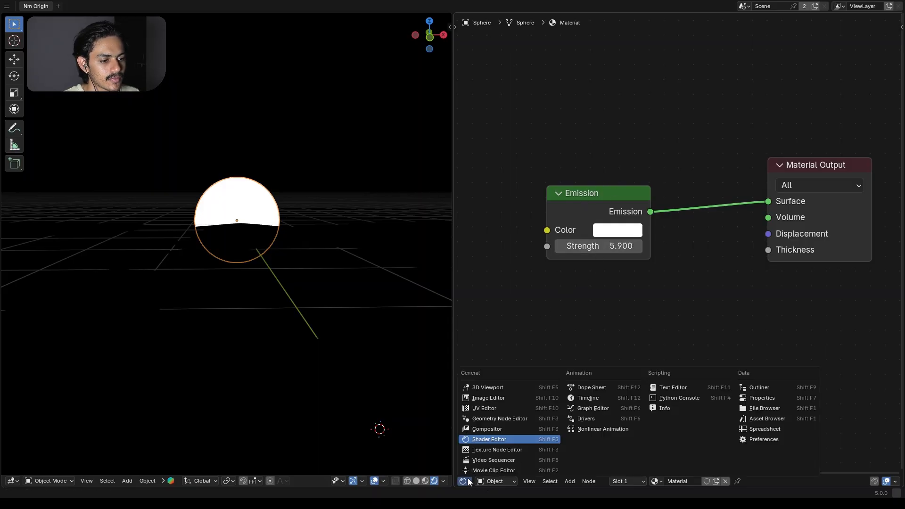
pyautogui.click(482, 427)
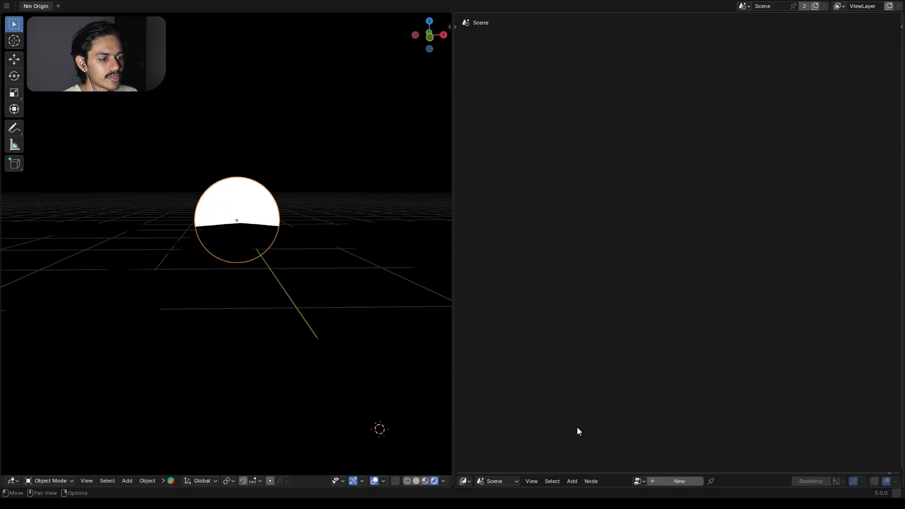
pyautogui.click(673, 481)
pyautogui.hotkey('shift', 'a')
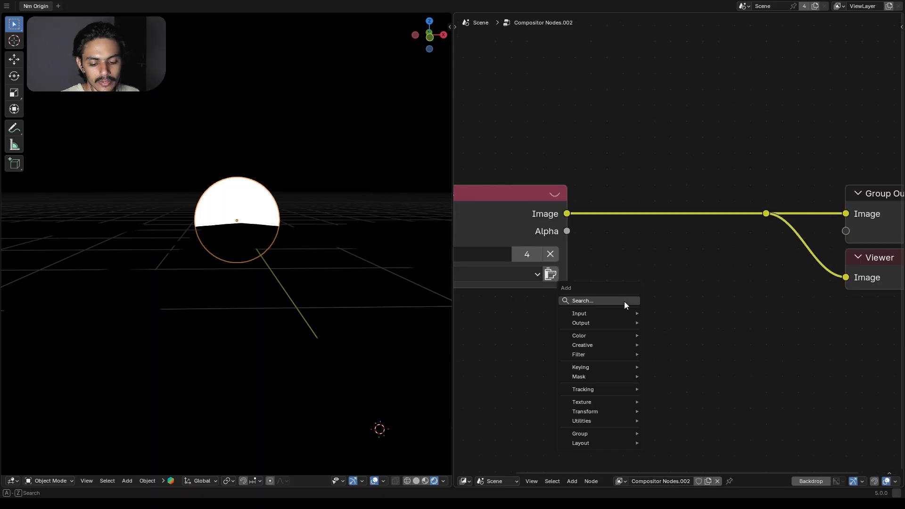
pyautogui.write('gl')
pyautogui.press('Return')
pyautogui.click(617, 191)
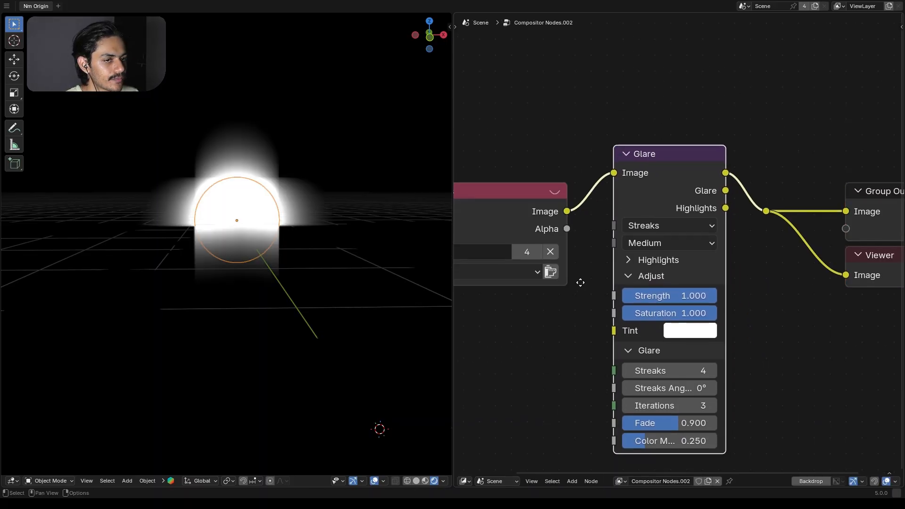
# Set the Glare node's type to Bloom and its quality to High
pyautogui.moveTo(663, 224); pyautogui.dragTo(662, 183, button='middle')
pyautogui.click(661, 184)
pyautogui.click(658, 228)
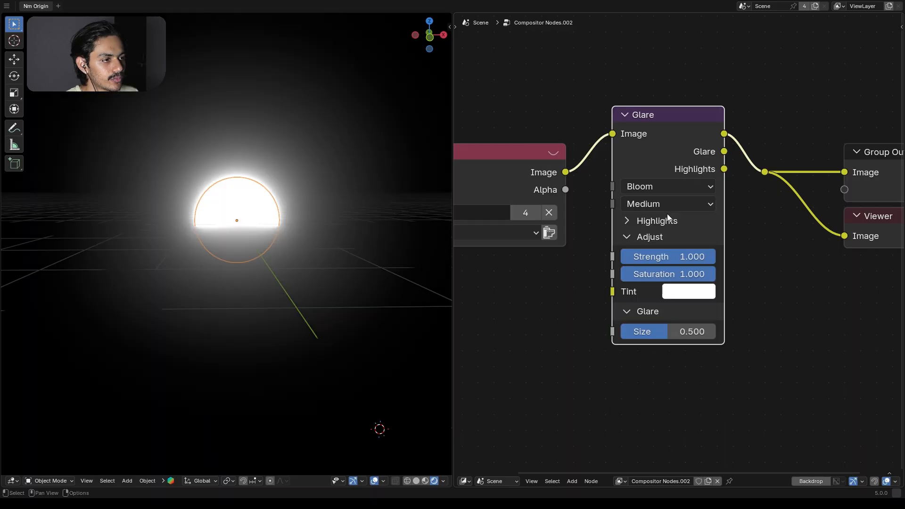
pyautogui.click(671, 205)
pyautogui.click(654, 244)
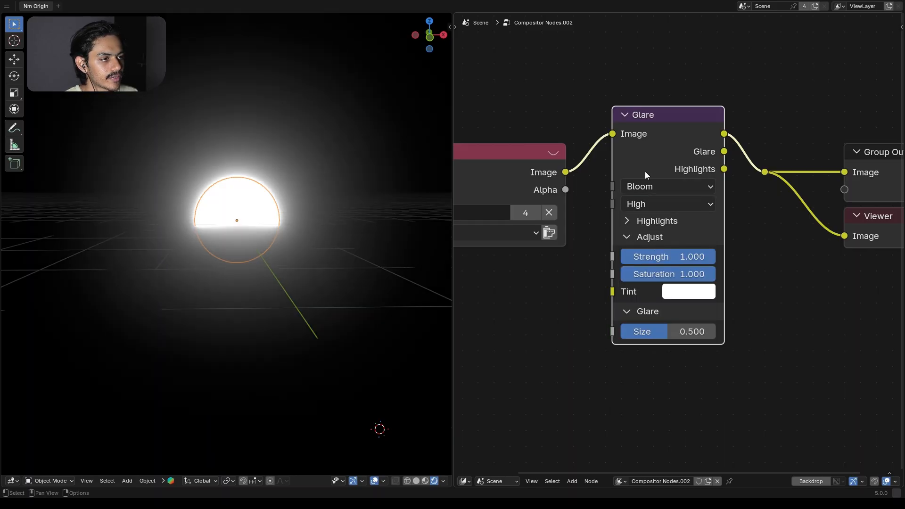
# Return to the Shader Editor, change the sphere's emission color to orange and shift the Emission node slightly upward
pyautogui.click(465, 481)
pyautogui.click(490, 440)
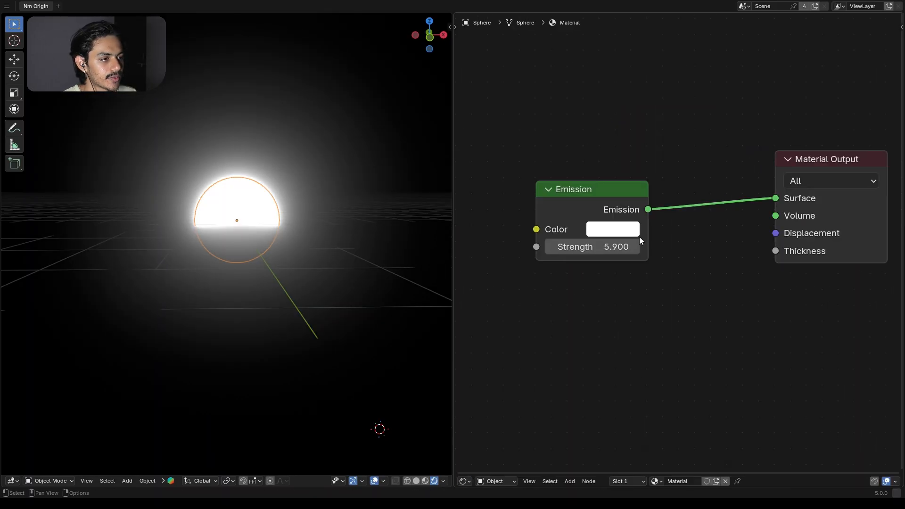
pyautogui.click(605, 230)
pyautogui.moveTo(643, 302); pyautogui.dragTo(629, 341)
pyautogui.moveTo(660, 263); pyautogui.dragTo(632, 269, button='middle')
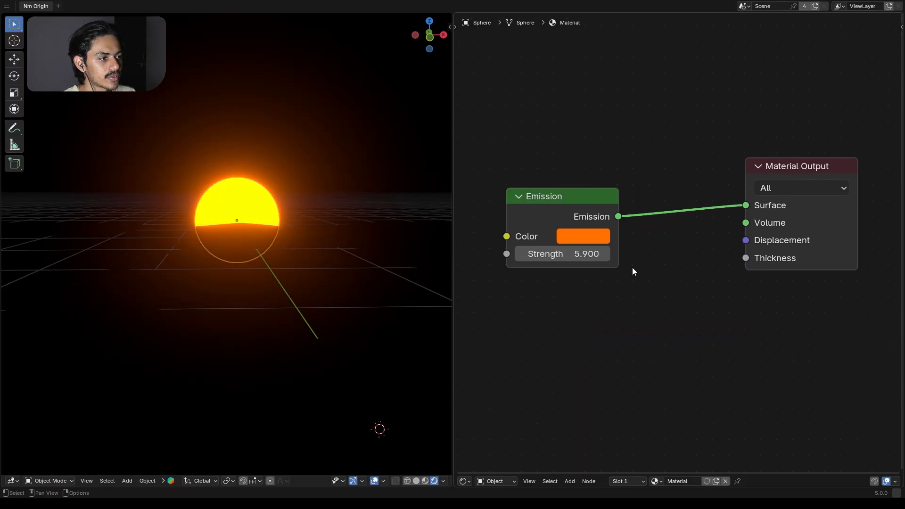
pyautogui.moveTo(615, 200); pyautogui.dragTo(612, 181)
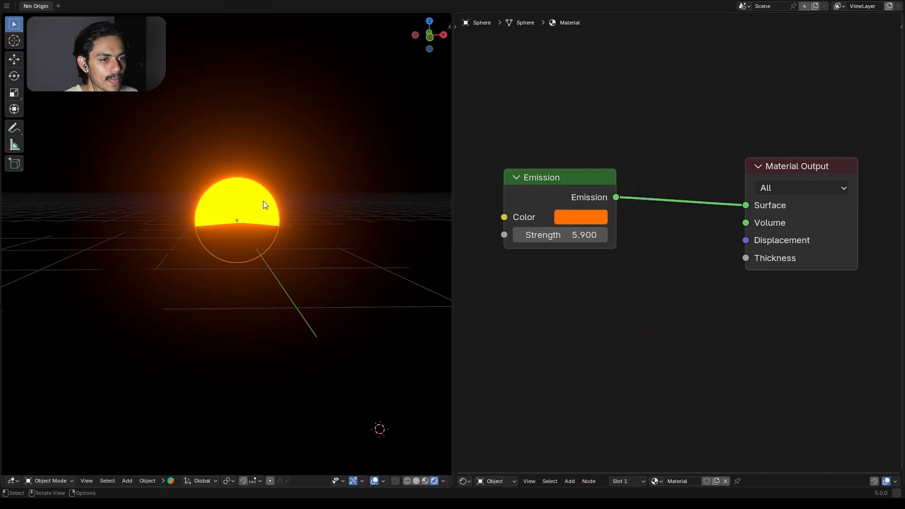
# Select the ocean plane, create a new material for it and set the Principled BSDF's roughness to 0
pyautogui.click(358, 263)
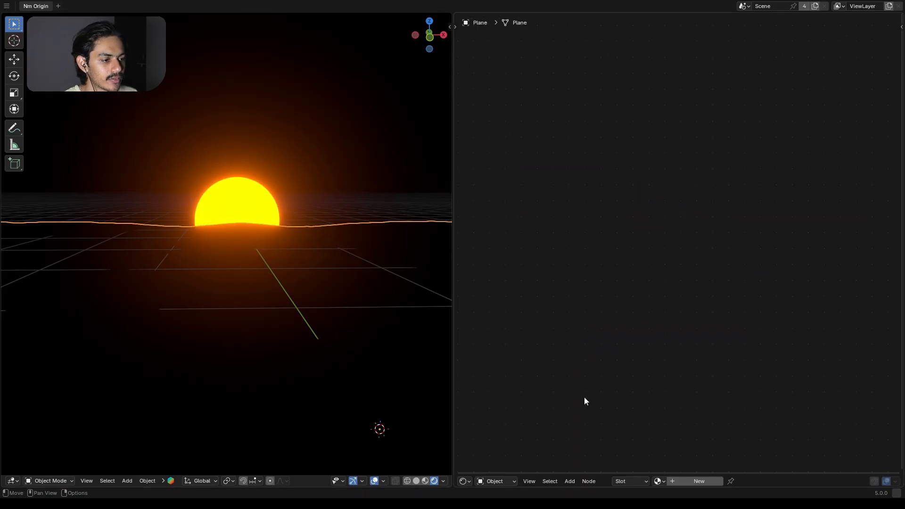
pyautogui.click(692, 482)
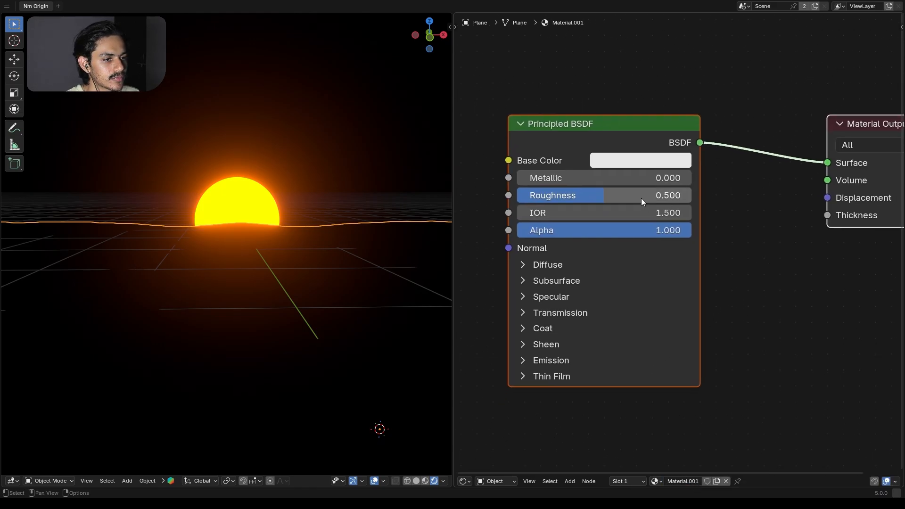
pyautogui.moveTo(642, 197); pyautogui.dragTo(549, 198)
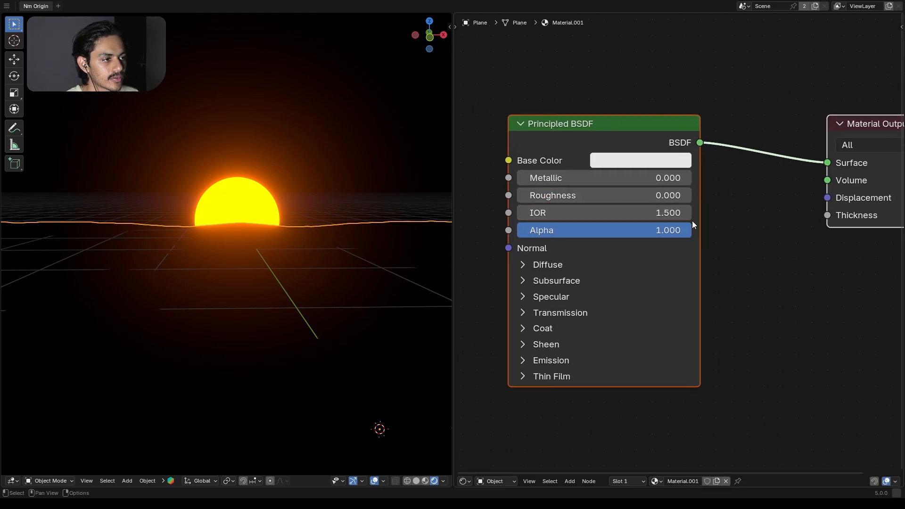
pyautogui.click(709, 217)
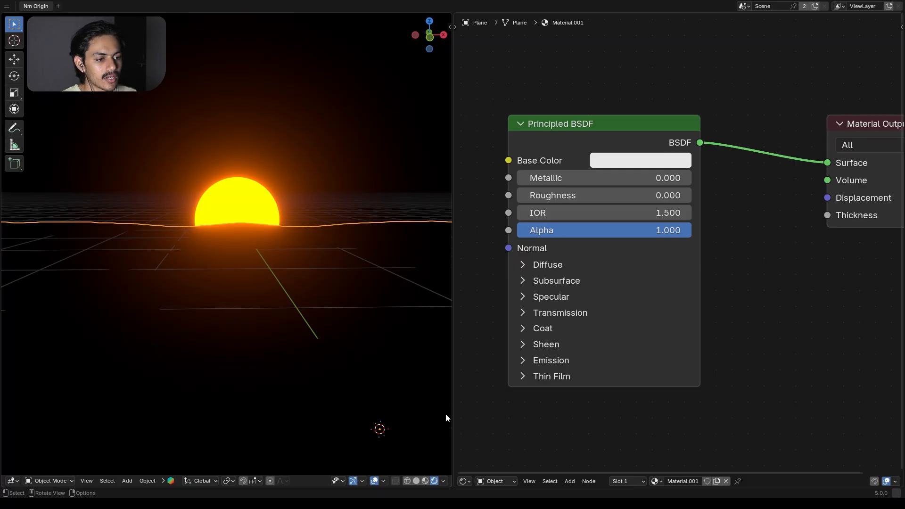
# Enable Raytracing in the EEVEE render properties and set its resolution to 1:1
pyautogui.click(465, 481)
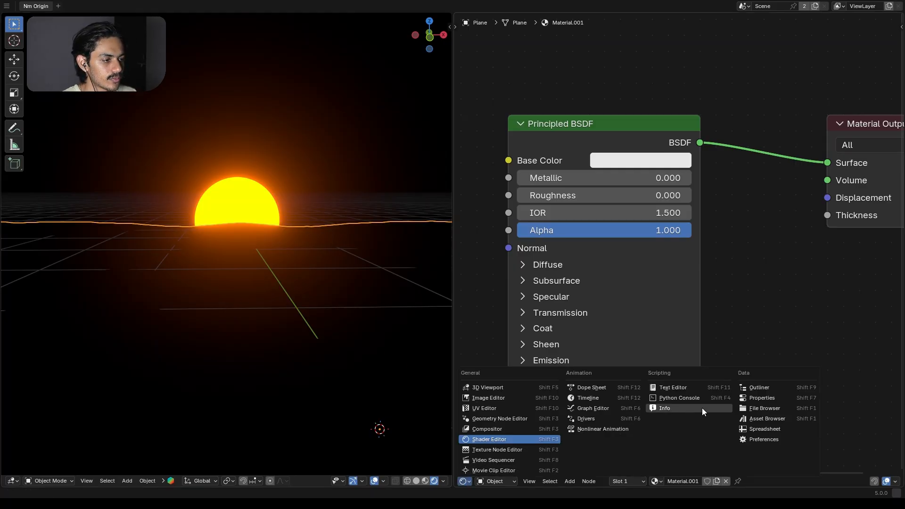
pyautogui.click(765, 400)
pyautogui.click(461, 40)
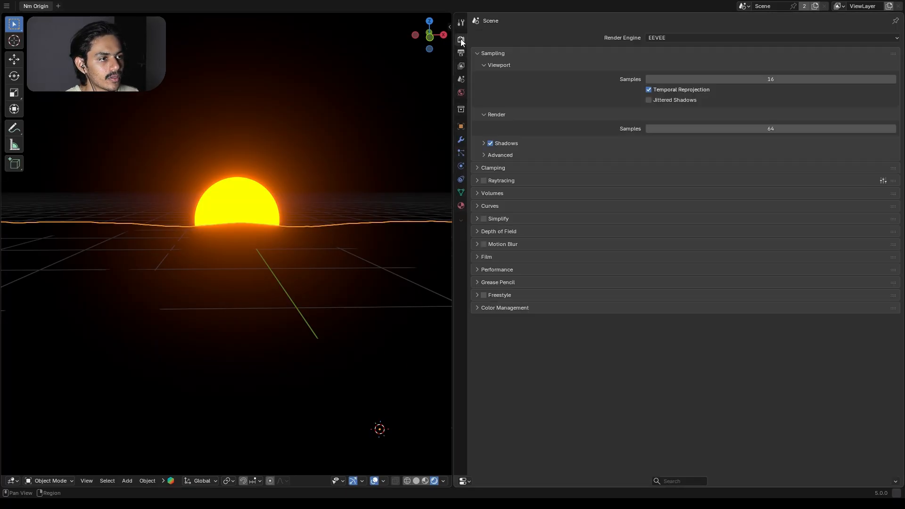
pyautogui.click(483, 180)
pyautogui.click(477, 181)
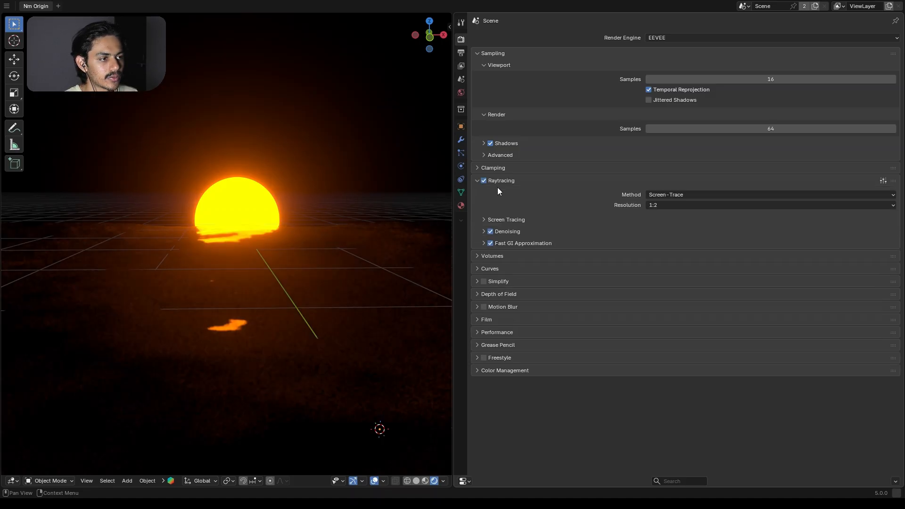
pyautogui.click(665, 205)
pyautogui.click(671, 217)
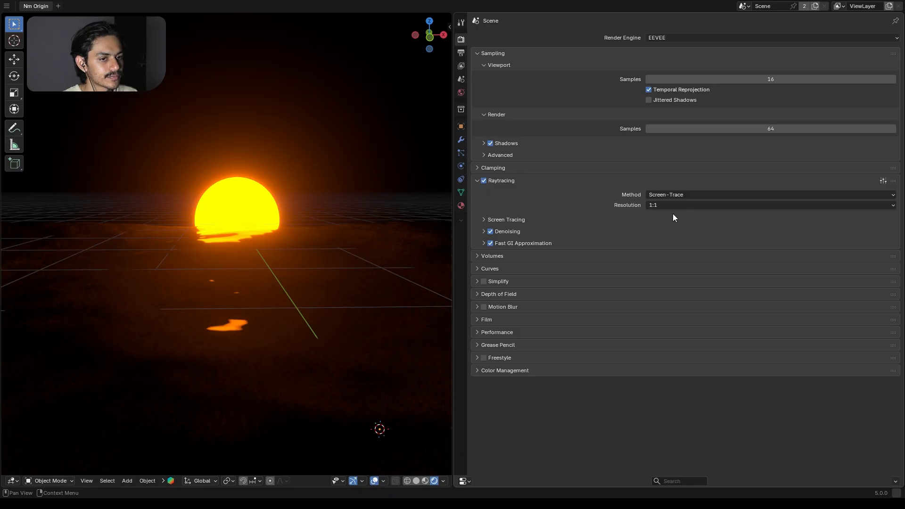
# Return to the Shader Editor, hide the viewport overlays and frame the sun and its reflection more closely
pyautogui.hotkey('shift', 'F3')
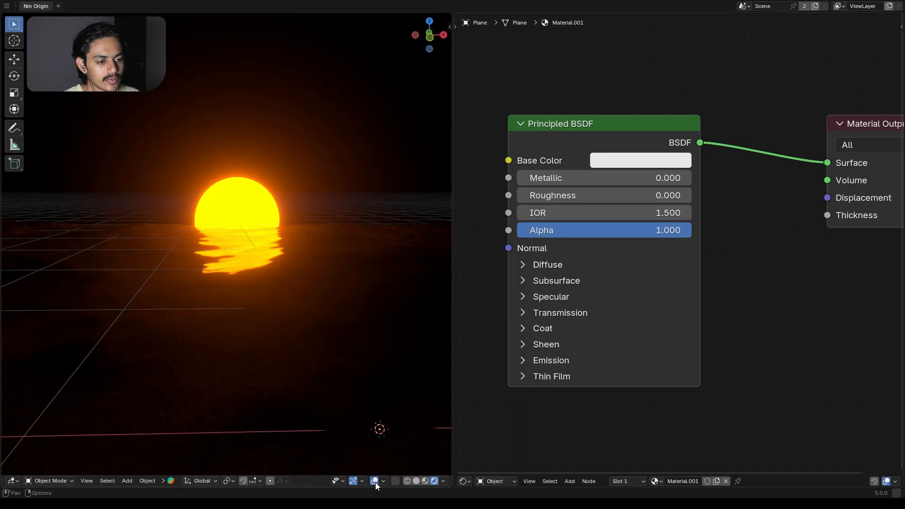
pyautogui.click(375, 481)
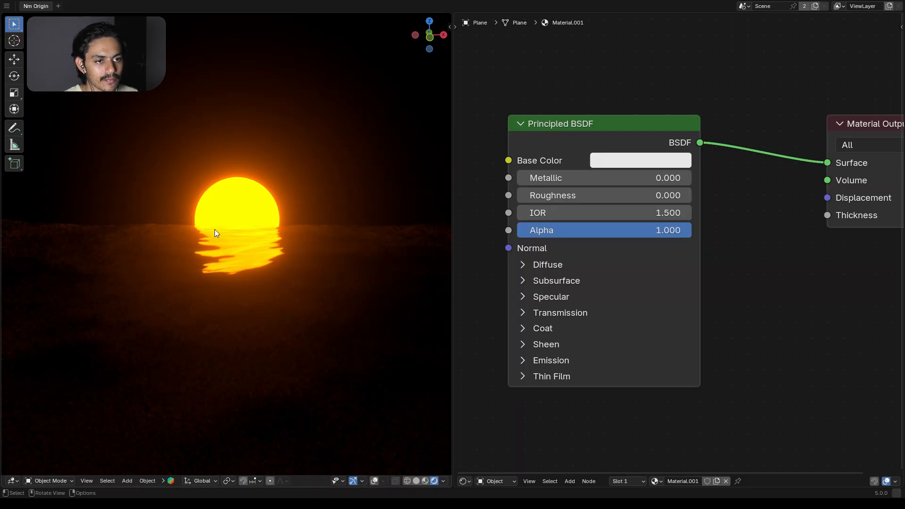
pyautogui.scroll(3, 217, 217)
pyautogui.moveTo(295, 218); pyautogui.dragTo(268, 215, button='middle')
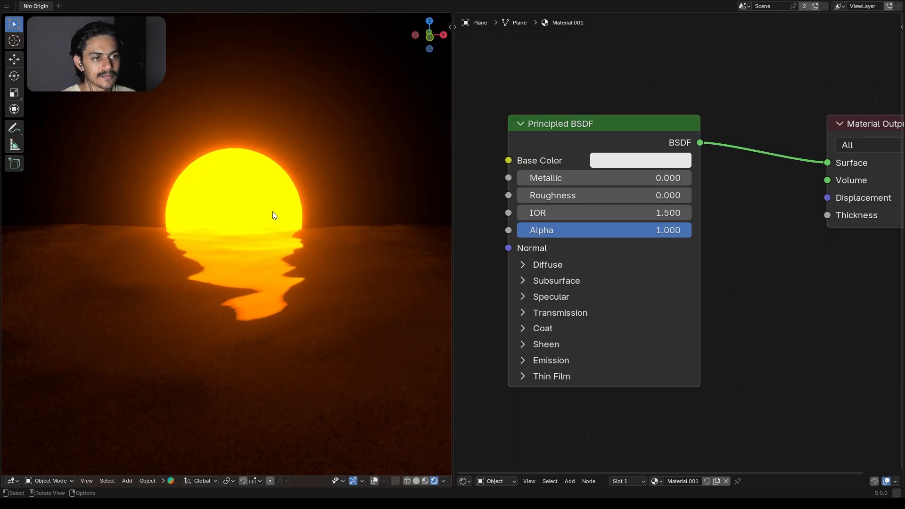
# Set the Sheen weight of the ocean material's Principled BSDF to 0.5
pyautogui.click(540, 348)
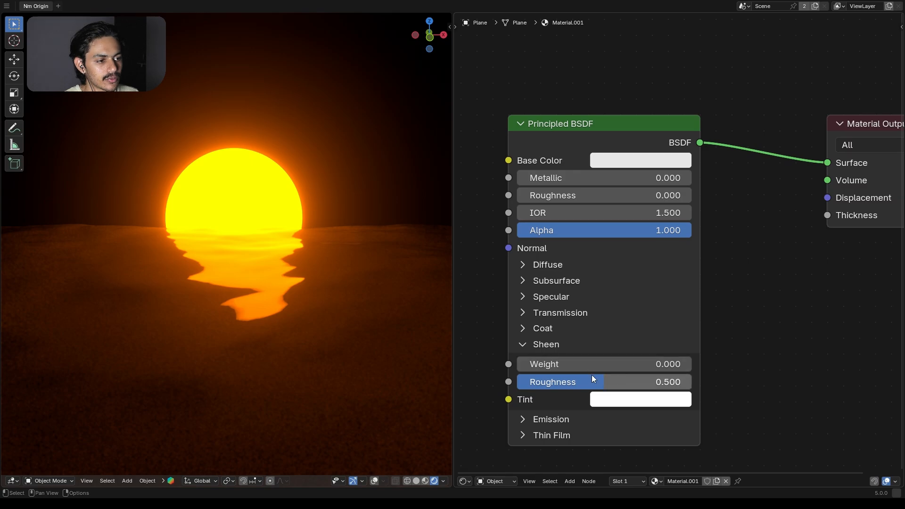
pyautogui.click(565, 365)
pyautogui.write('.5')
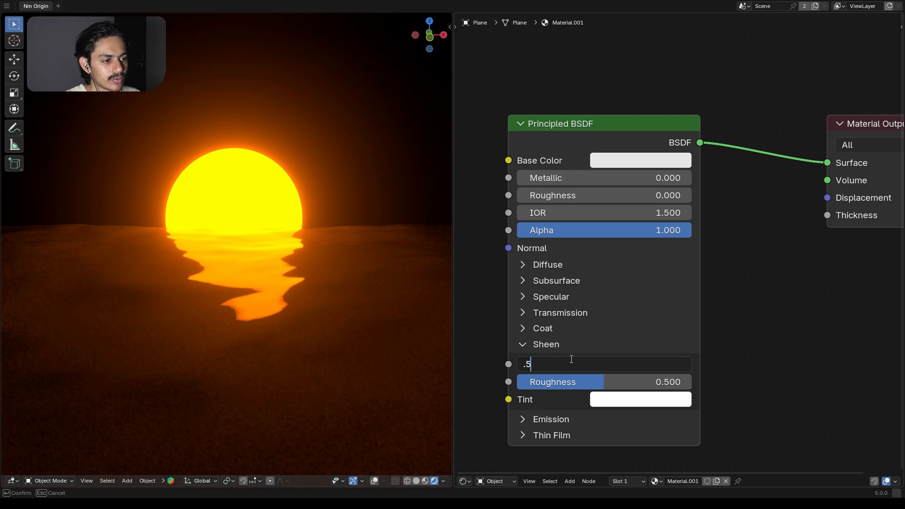
pyautogui.press('Return')
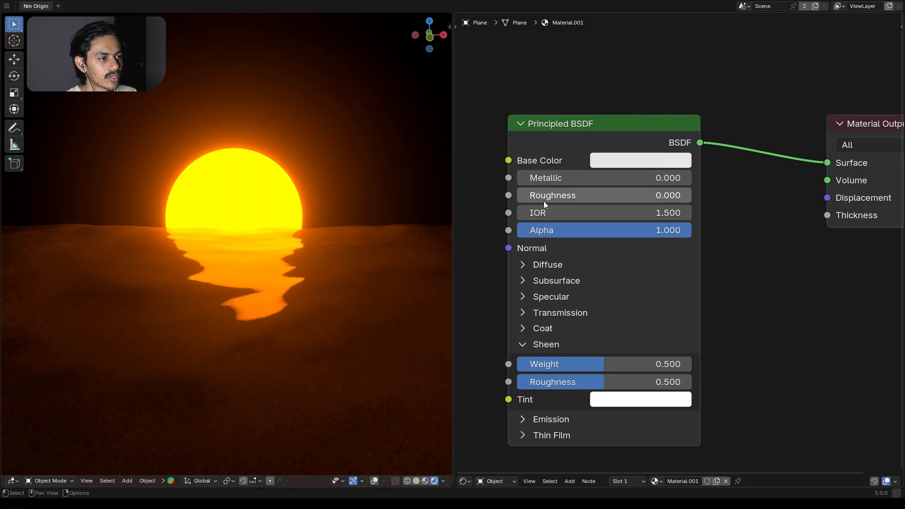
# Switch the shader type to World, create a new world and set its background color to black
pyautogui.scroll(-3, 761, 225)
pyautogui.click(504, 482)
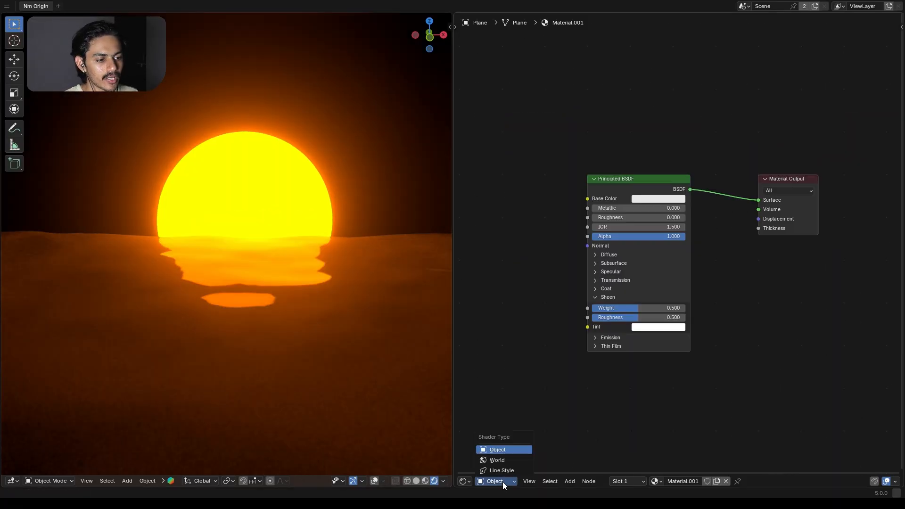
pyautogui.click(505, 459)
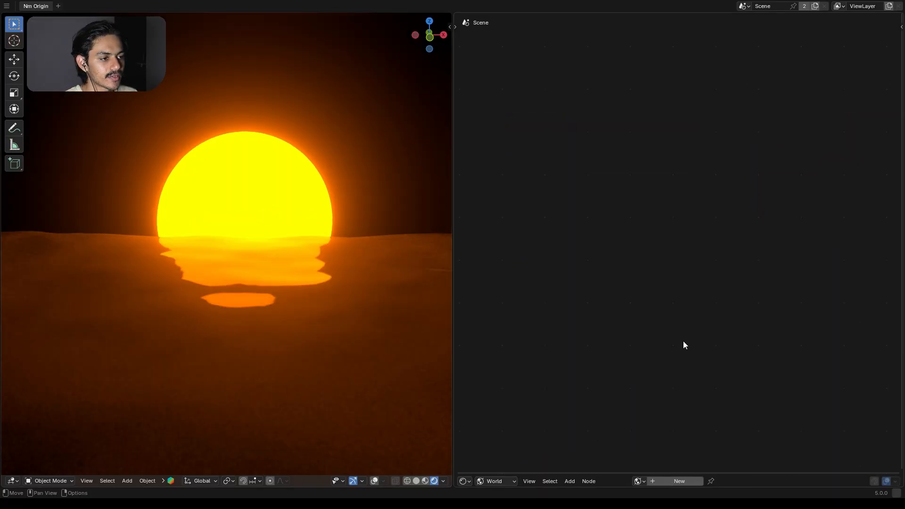
pyautogui.click(680, 481)
pyautogui.scroll(4, 684, 252)
pyautogui.click(556, 236)
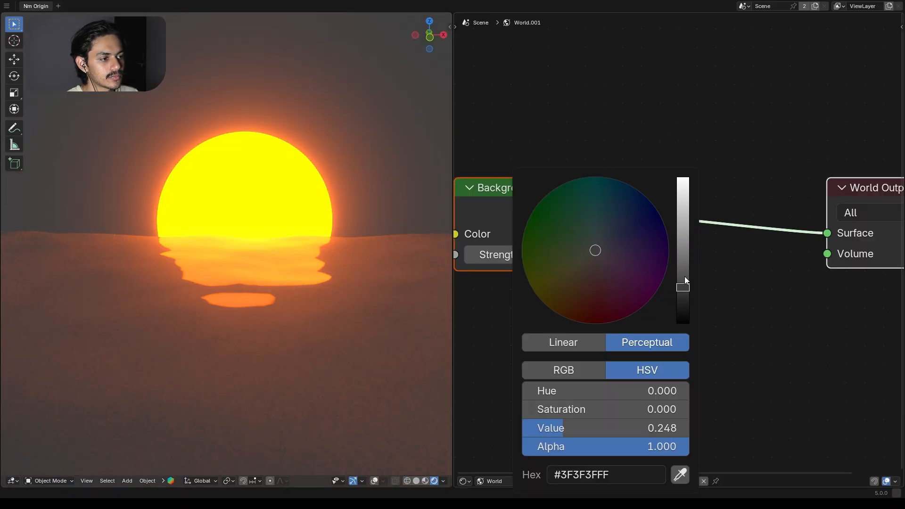
pyautogui.moveTo(683, 287); pyautogui.dragTo(679, 324)
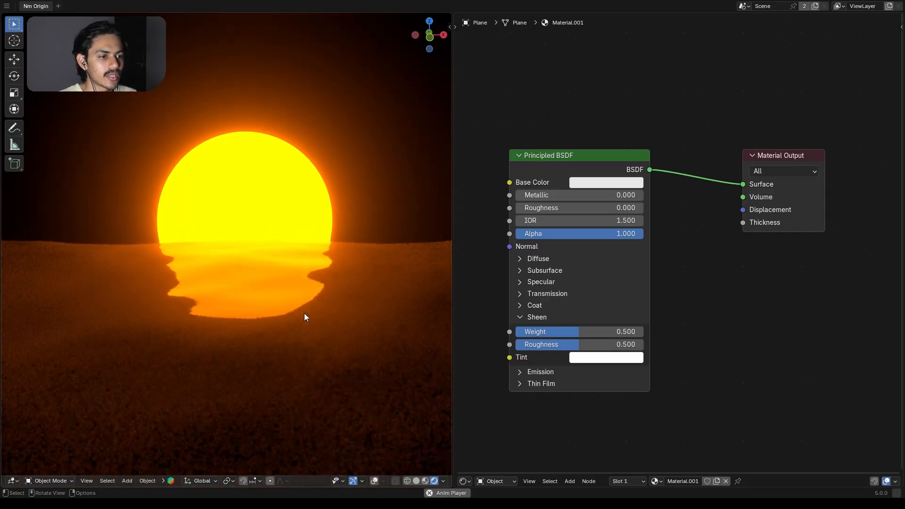
# Turn off Fast GI Approximation in the render properties' Raytracing settings
pyautogui.click(464, 481)
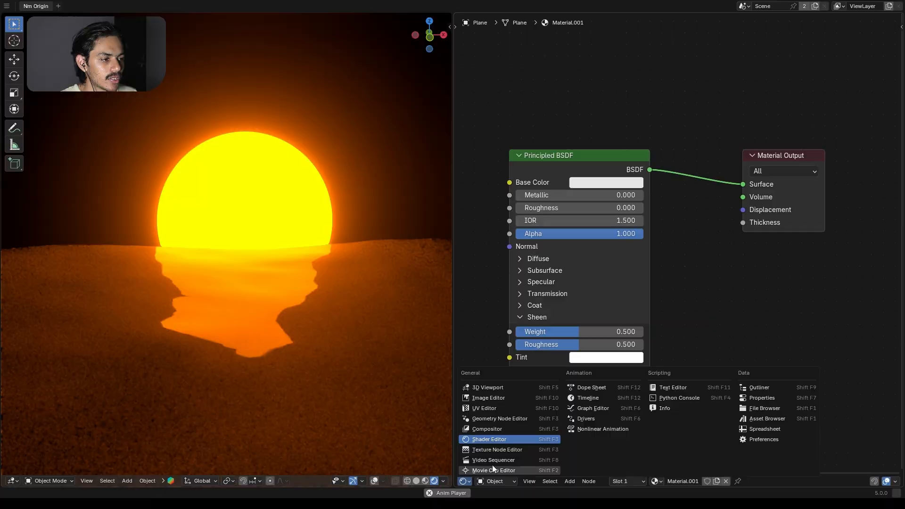
pyautogui.click(757, 398)
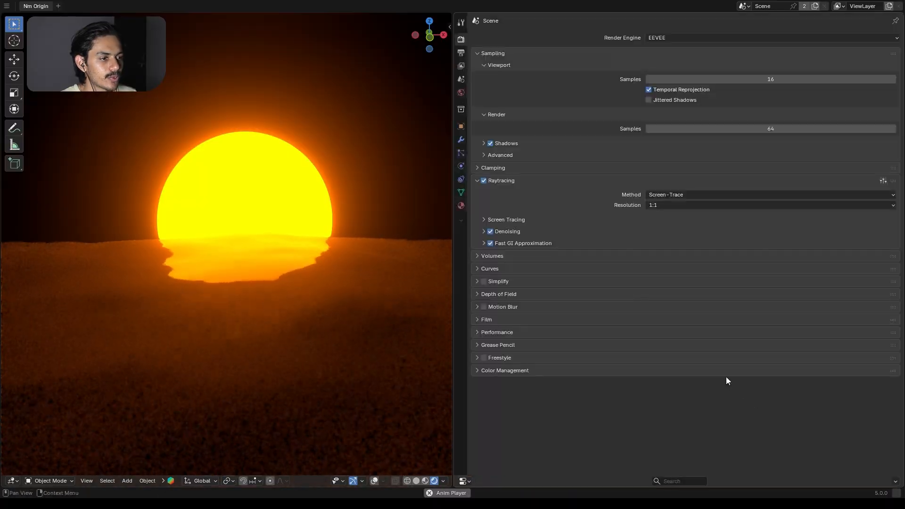
pyautogui.click(491, 244)
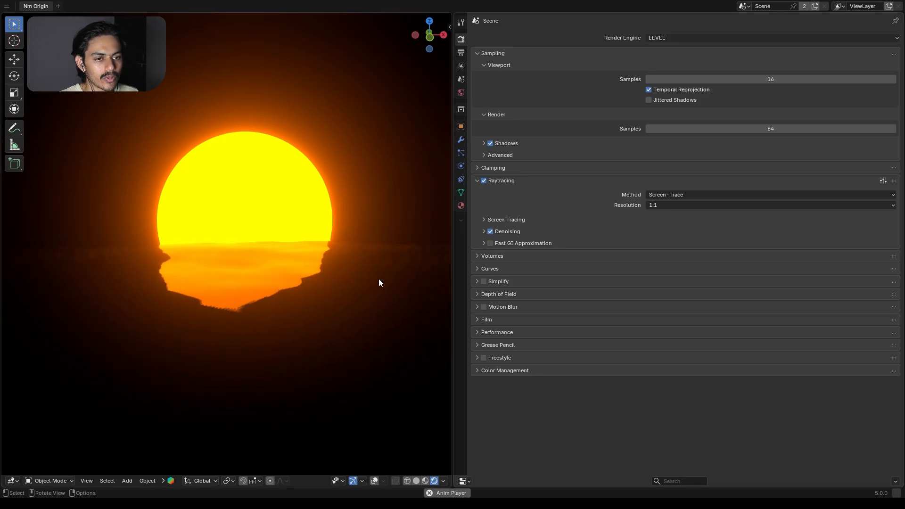
# Return to the Shader Editor and choose Dithered as the render method in the ocean material's options
pyautogui.click(464, 481)
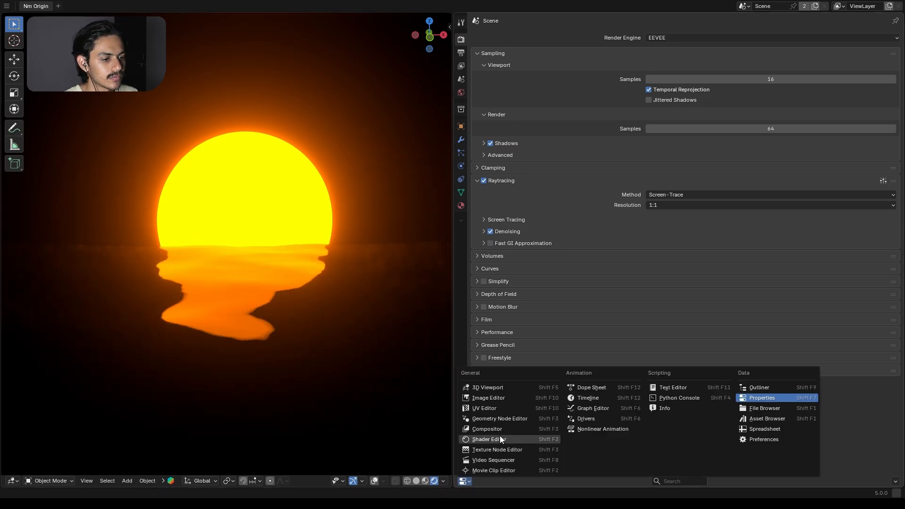
pyautogui.click(506, 438)
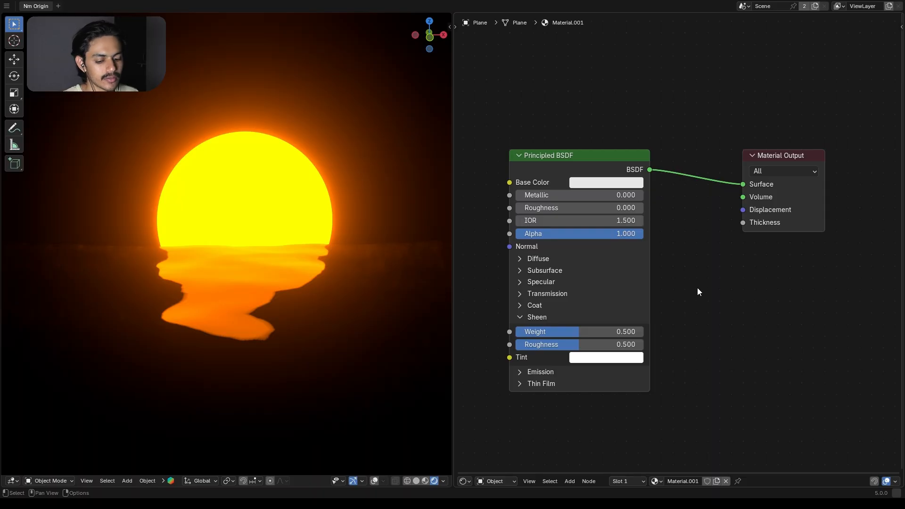
pyautogui.press('n')
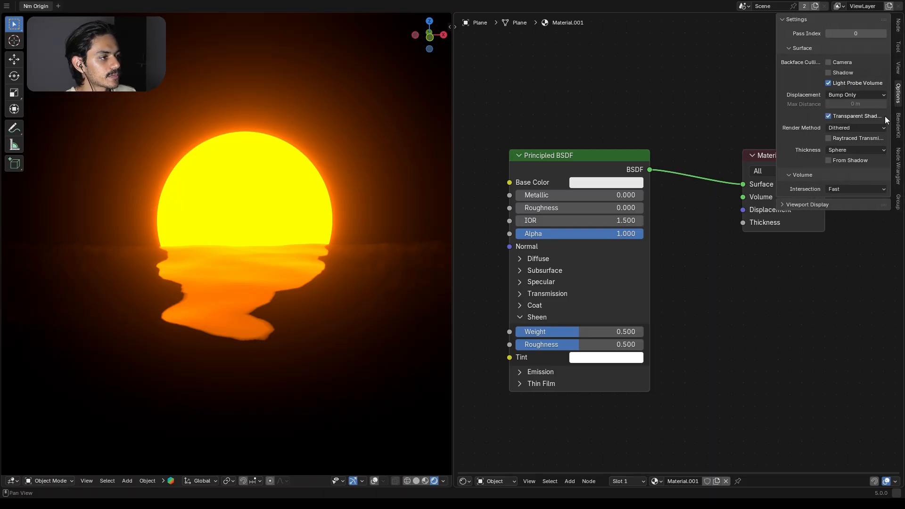
pyautogui.click(861, 128)
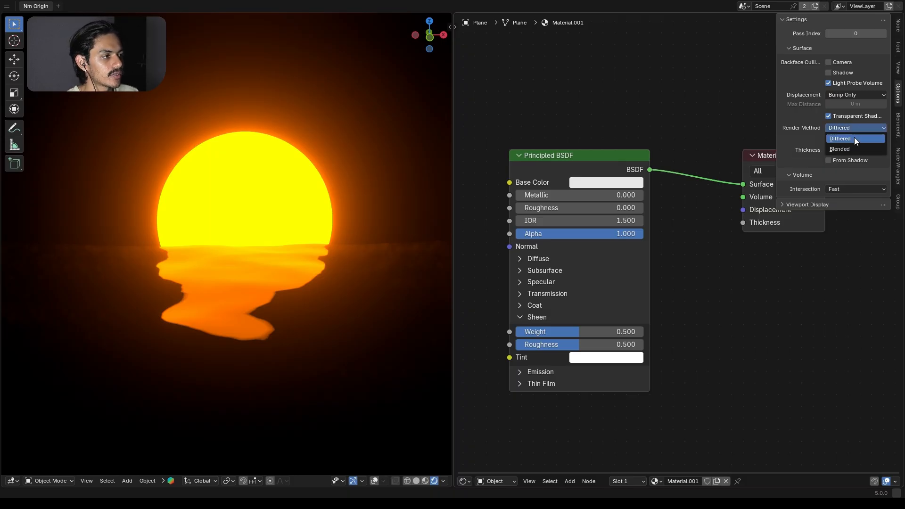
pyautogui.click(854, 138)
pyautogui.press('n')
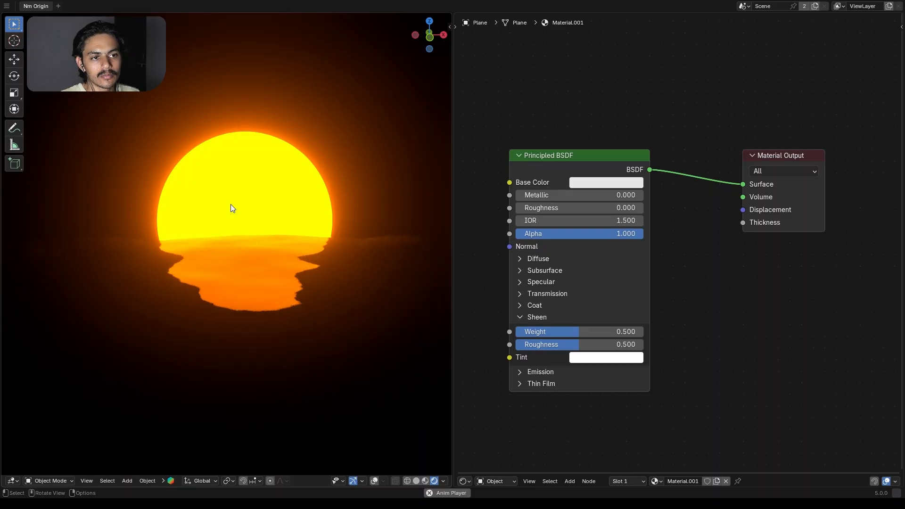
# Turn on the viewport overlays and replace the Shader Editor with the Timeline
pyautogui.click(219, 157)
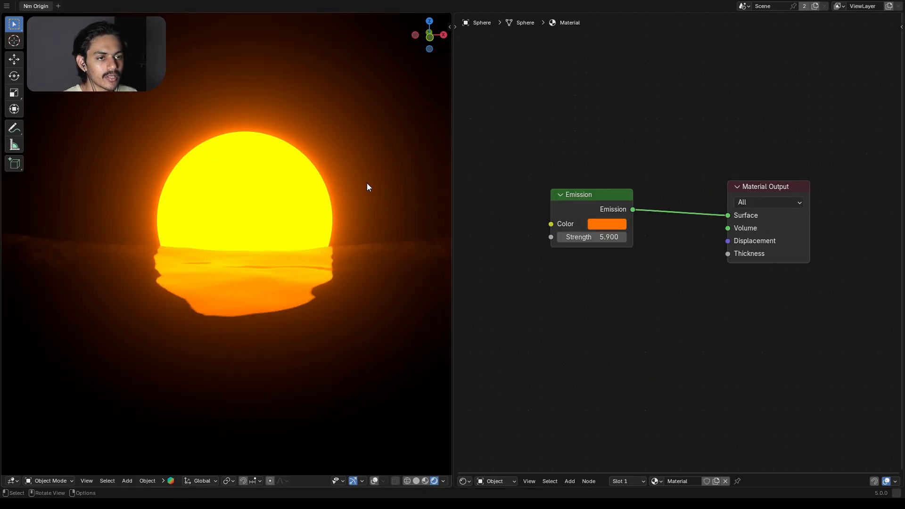
pyautogui.click(375, 481)
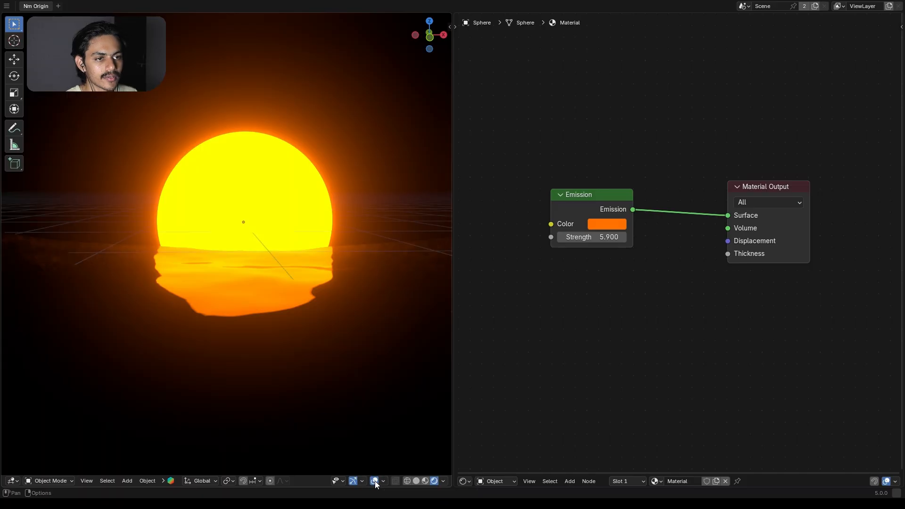
pyautogui.click(465, 481)
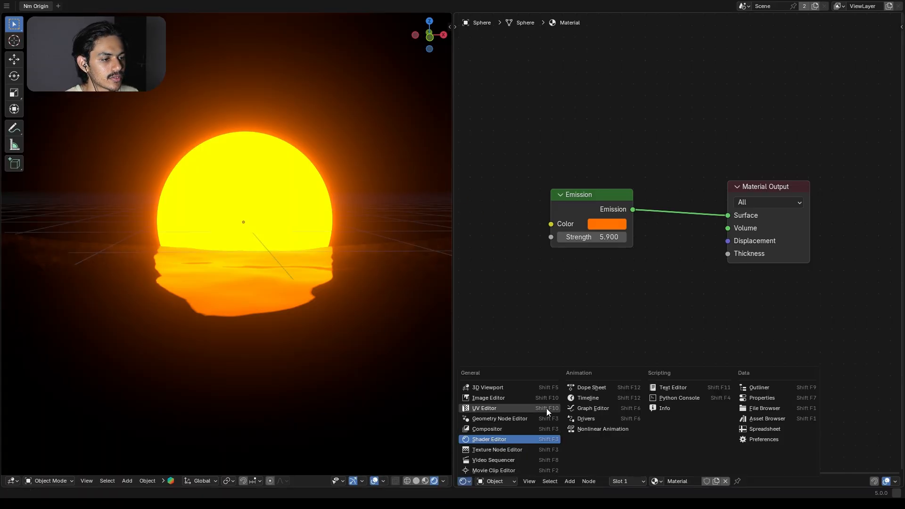
pyautogui.click(589, 399)
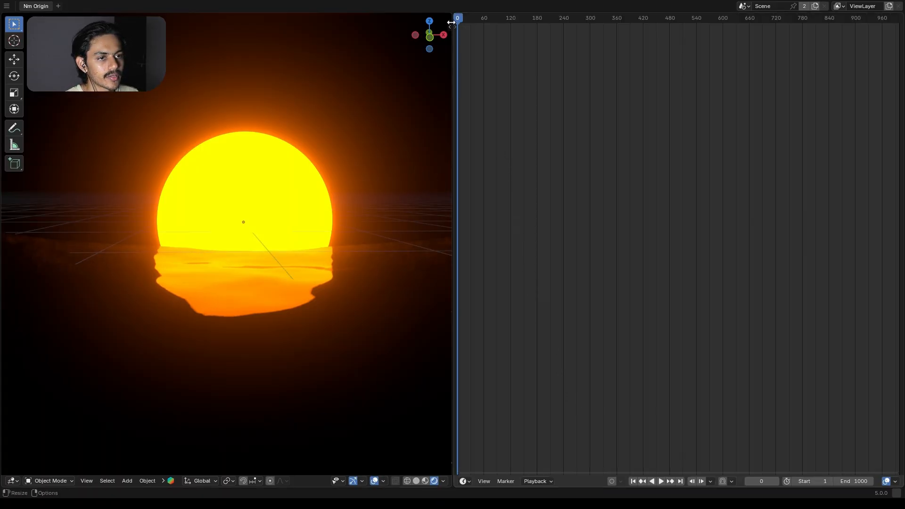
# Select the sphere in solid shading, show its transform values in the viewport, and return to rendered shading
pyautogui.click(417, 481)
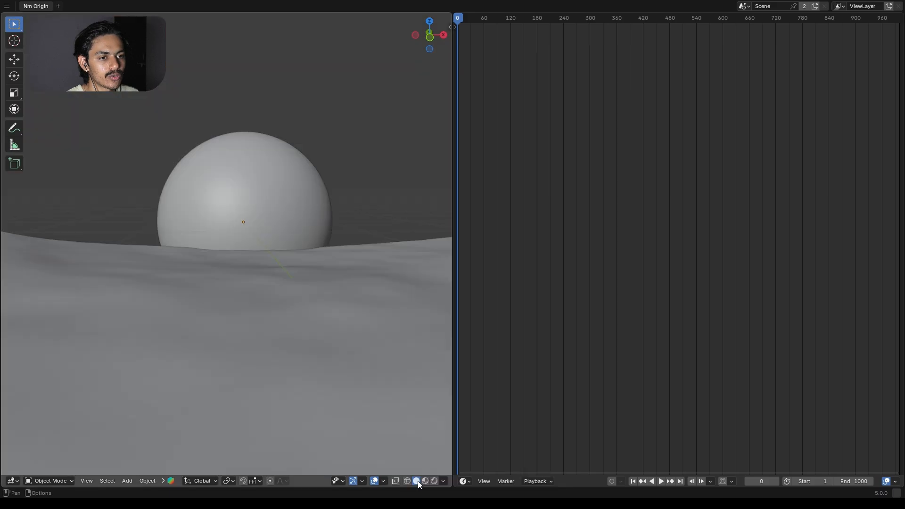
pyautogui.click(220, 172)
pyautogui.press('n')
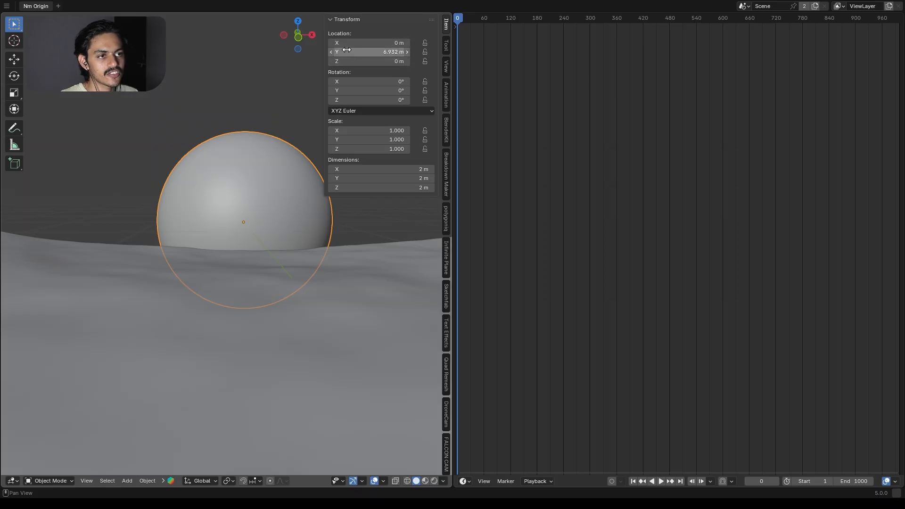
pyautogui.press('space')
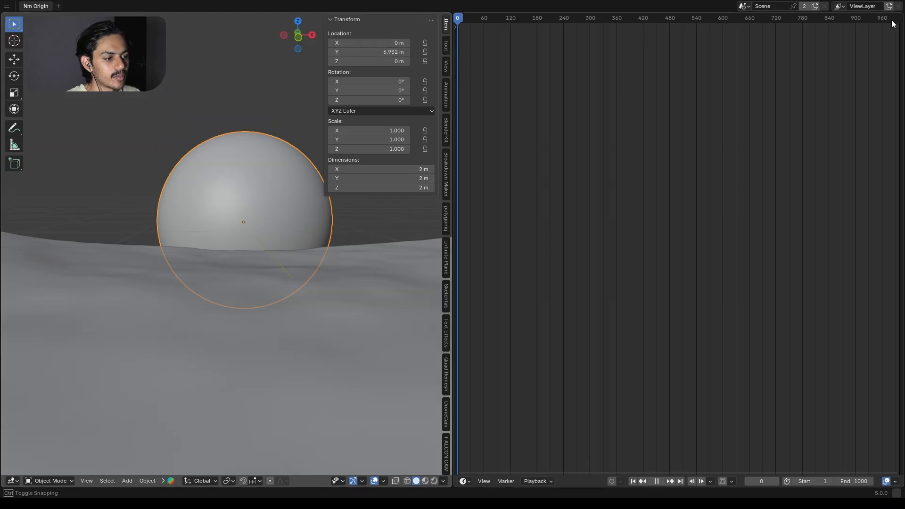
pyautogui.press('space')
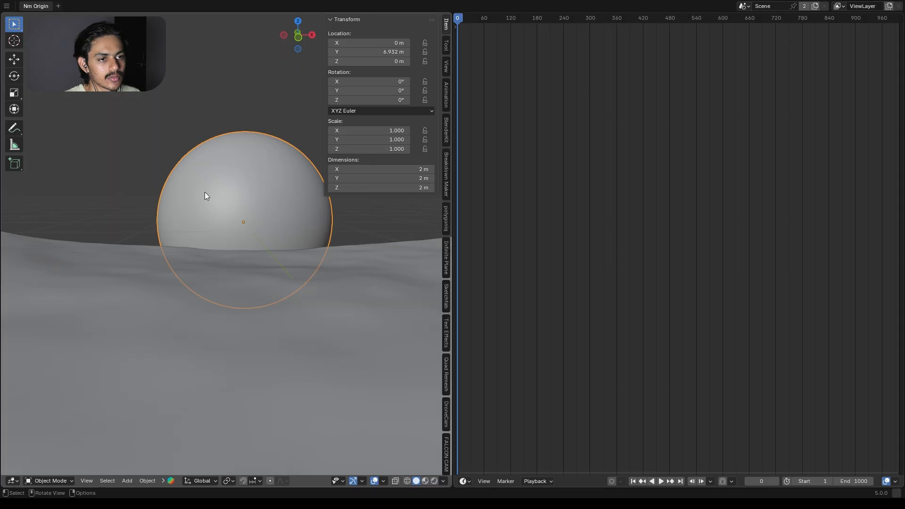
pyautogui.click(435, 481)
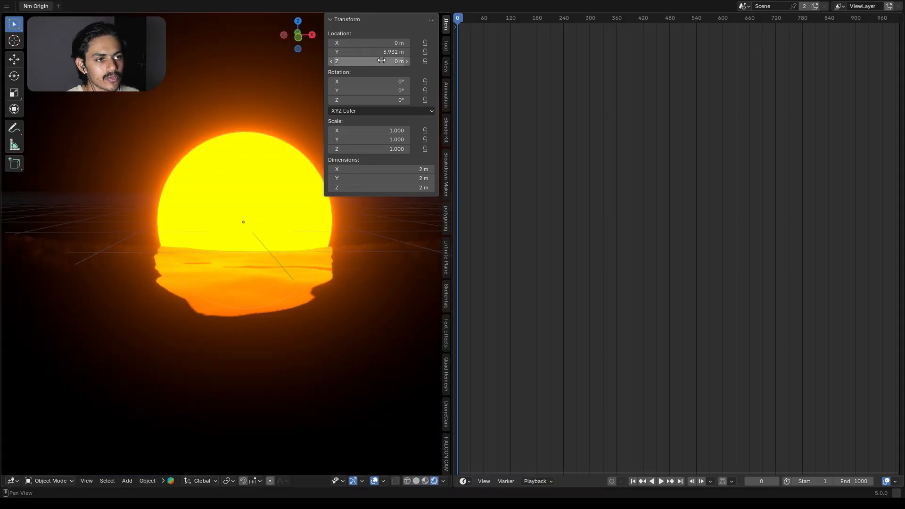
# Set the animation's end frame to 400 and keyframe the sphere's location at frame 0
pyautogui.click(849, 482)
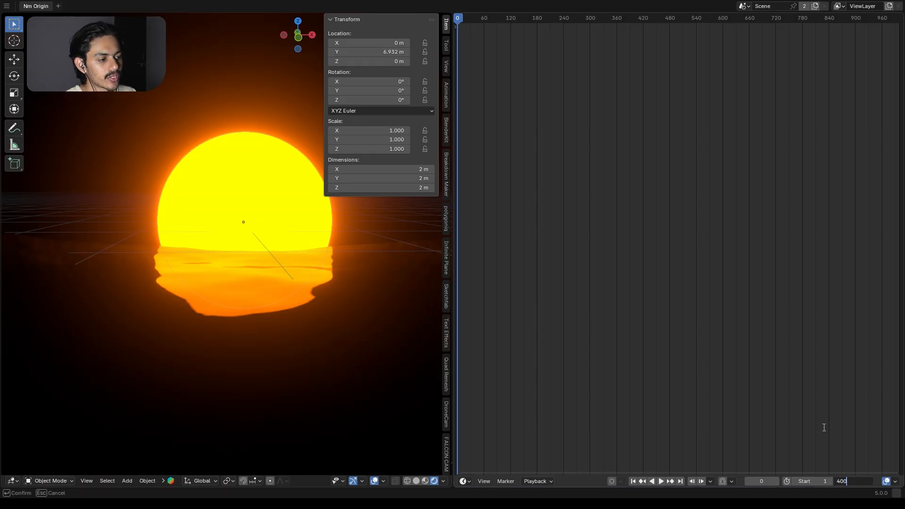
pyautogui.press('Return')
pyautogui.moveTo(488, 74); pyautogui.dragTo(495, 23, button='middle')
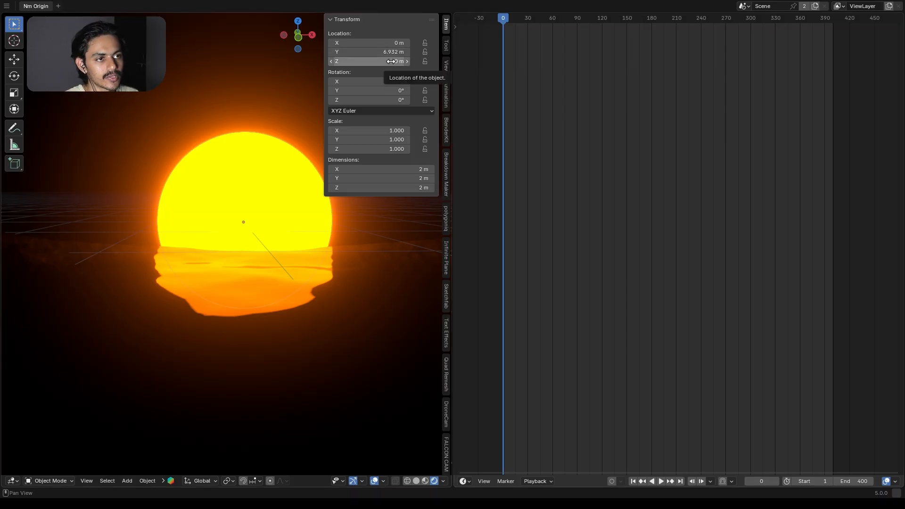
pyautogui.press('i')
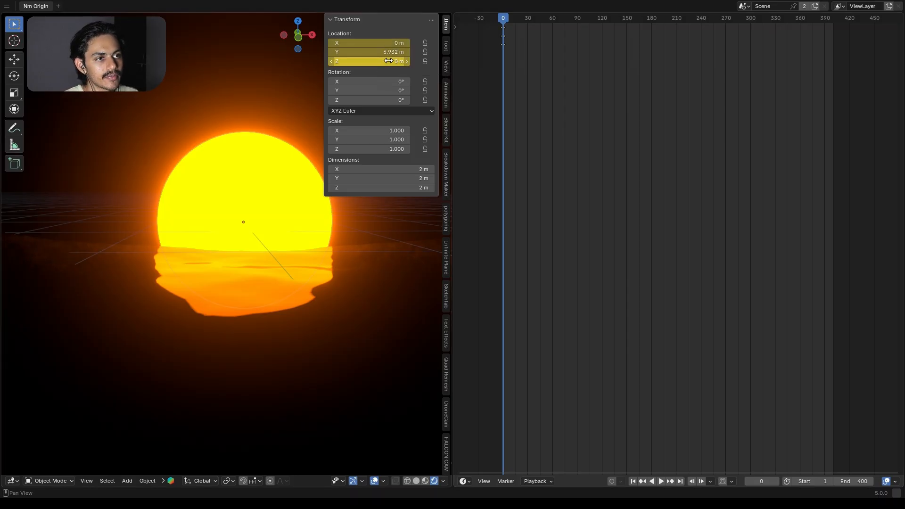
# Keyframe the sphere's location at frame 200 with Z set to -1.3 m, and preview the animation from the start
pyautogui.moveTo(502, 28); pyautogui.dragTo(669, 44)
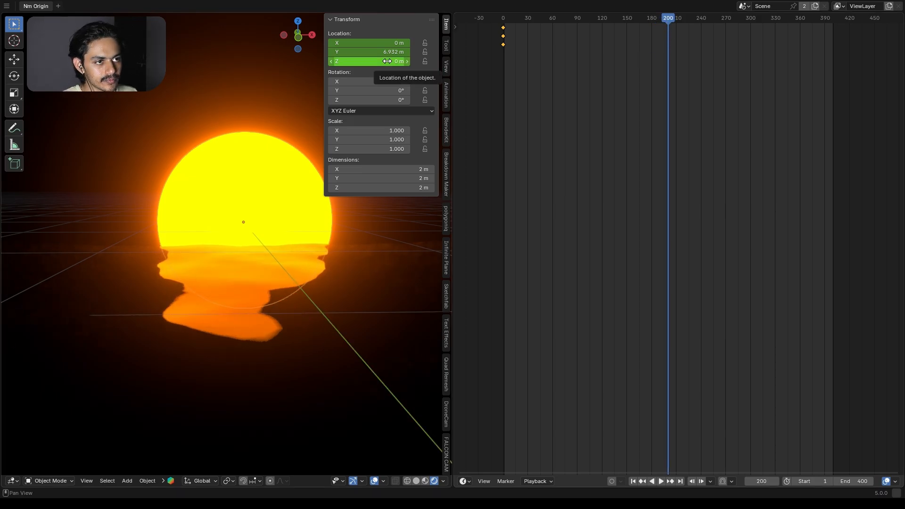
pyautogui.moveTo(387, 61); pyautogui.dragTo(335, 62)
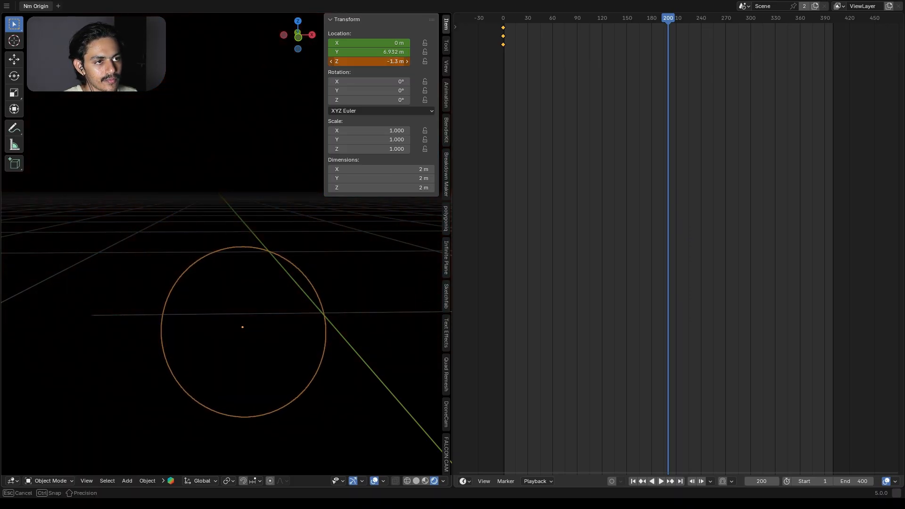
pyautogui.click(391, 62)
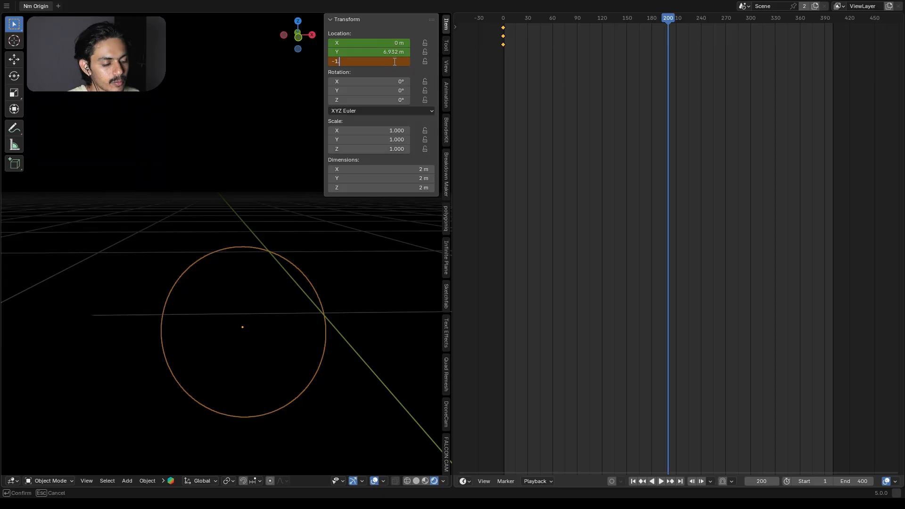
pyautogui.press('Return')
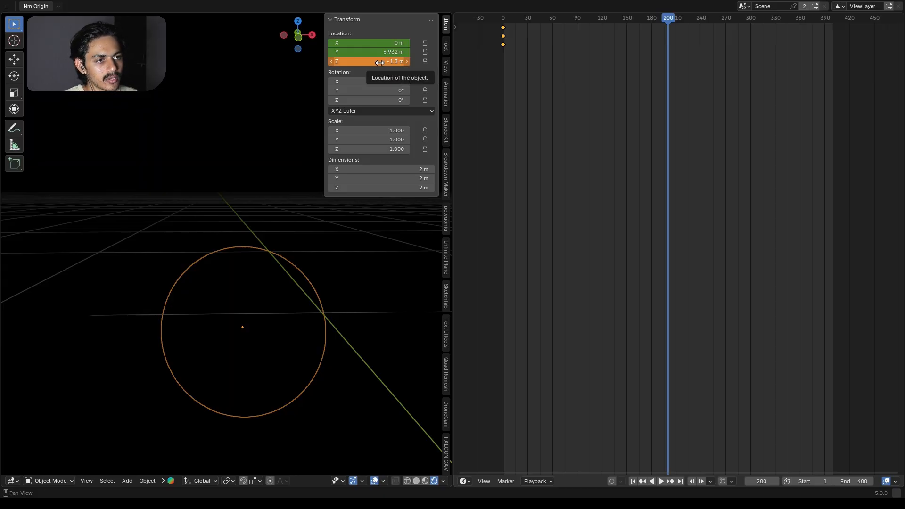
pyautogui.press('i')
pyautogui.moveTo(666, 18); pyautogui.dragTo(497, 32)
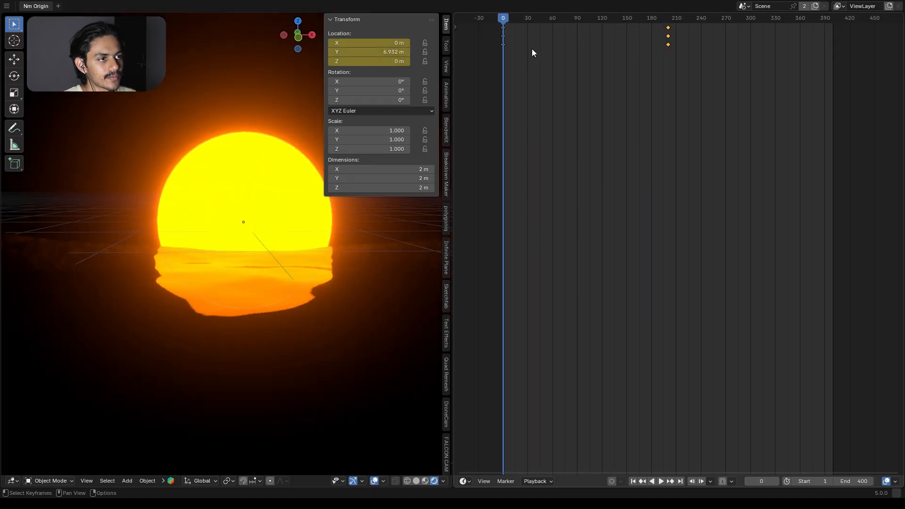
pyautogui.press('n')
pyautogui.press('space')
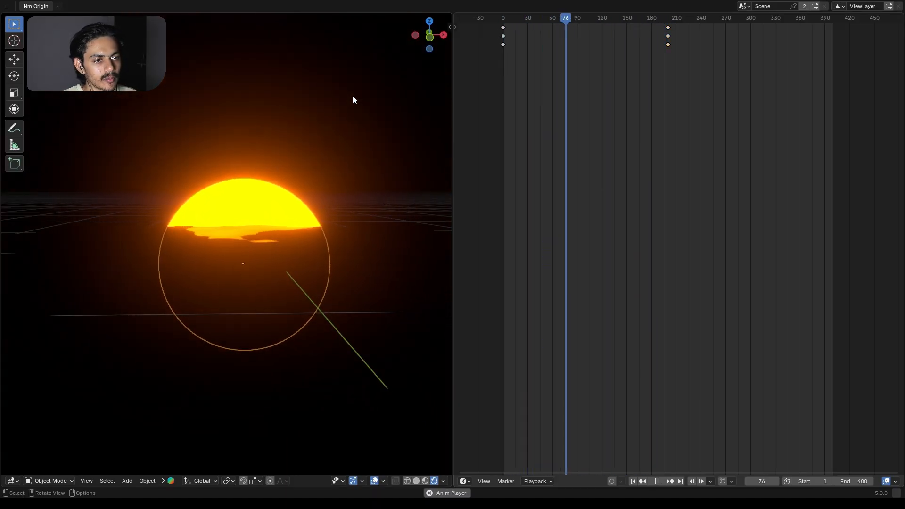
pyautogui.press('Escape')
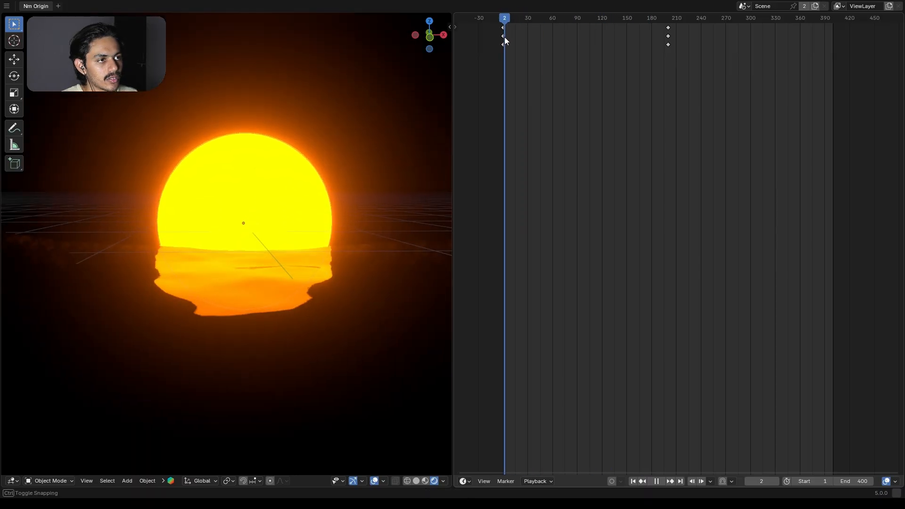
# Set the interpolation of all the sphere's location keyframes to Linear and play the animation to check it
pyautogui.moveTo(498, 83); pyautogui.dragTo(685, 25)
pyautogui.press('t')
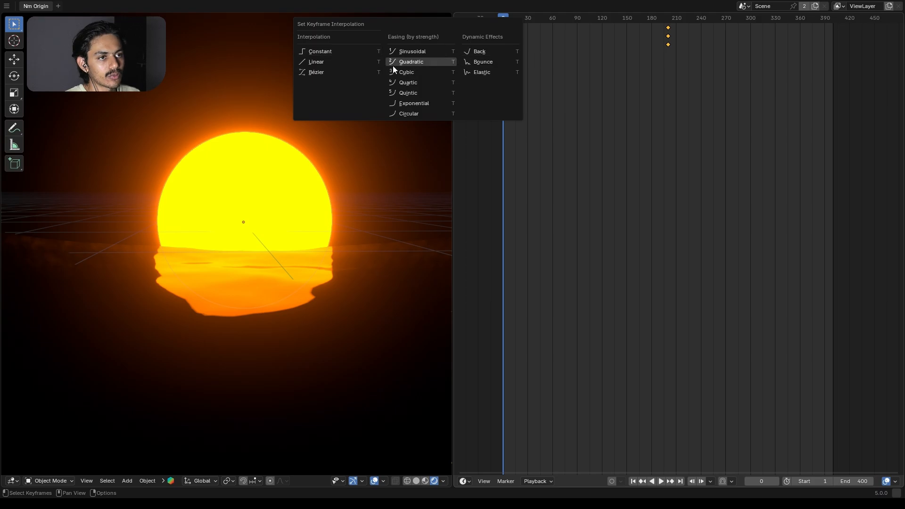
pyautogui.click(333, 62)
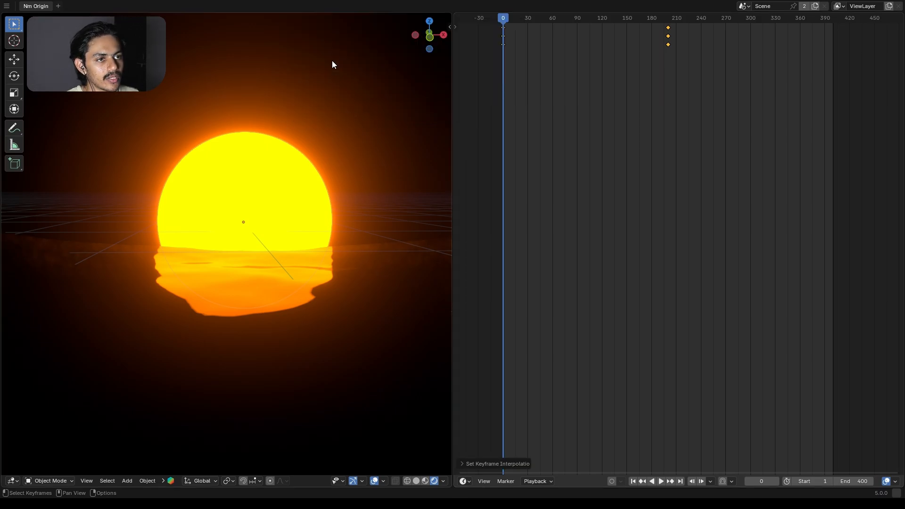
pyautogui.press('space')
pyautogui.press('Escape')
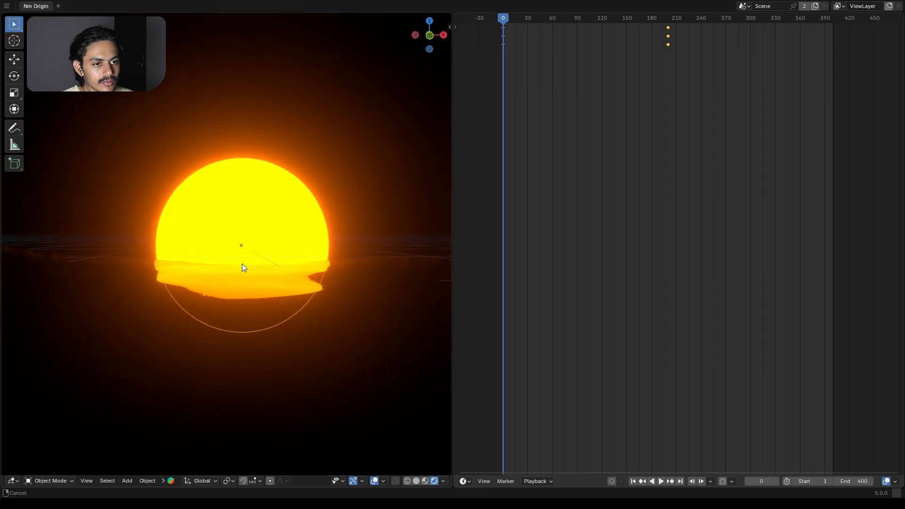
pyautogui.press('space')
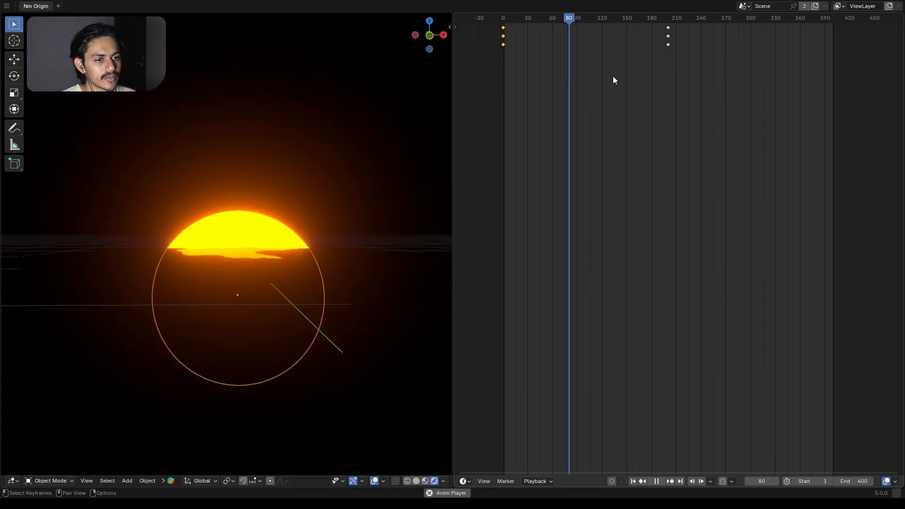
pyautogui.press('Escape')
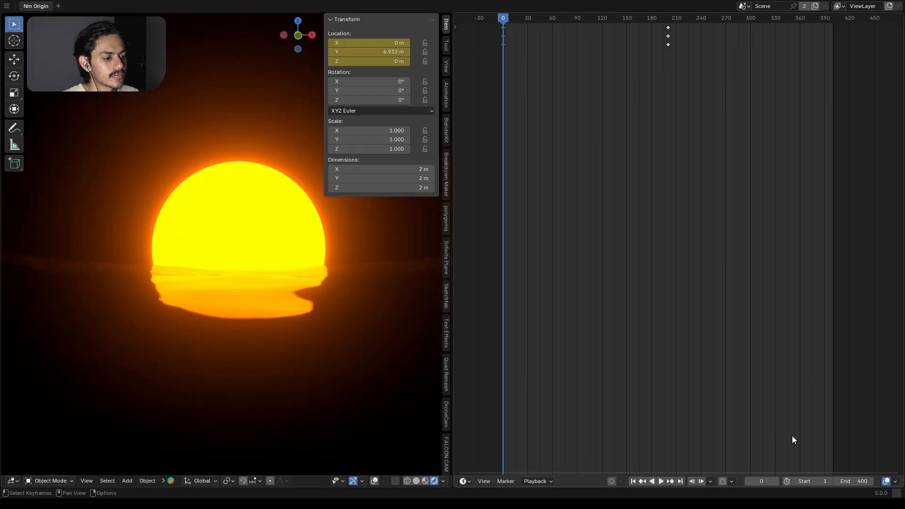
# Keyframe the sphere's location at the last frame with Z set to 0 m, and play back the rise
pyautogui.click(681, 482)
pyautogui.click(383, 62)
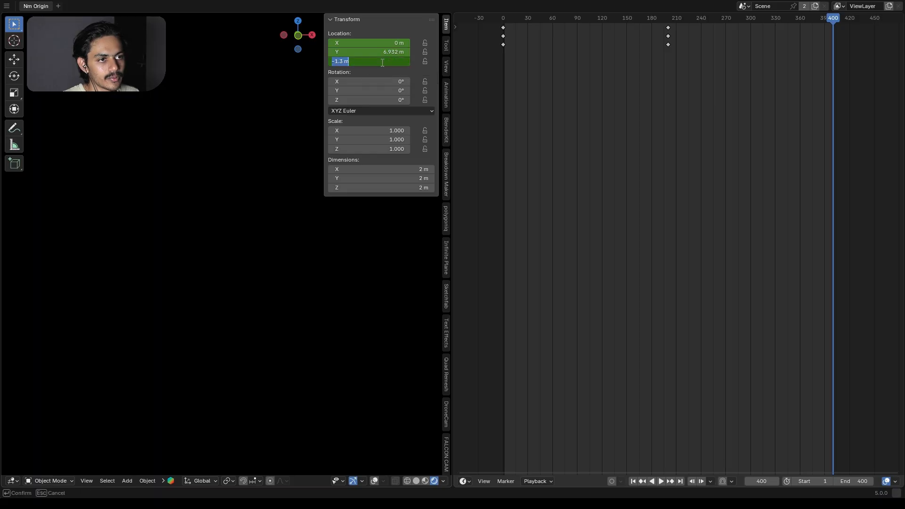
pyautogui.press('Return')
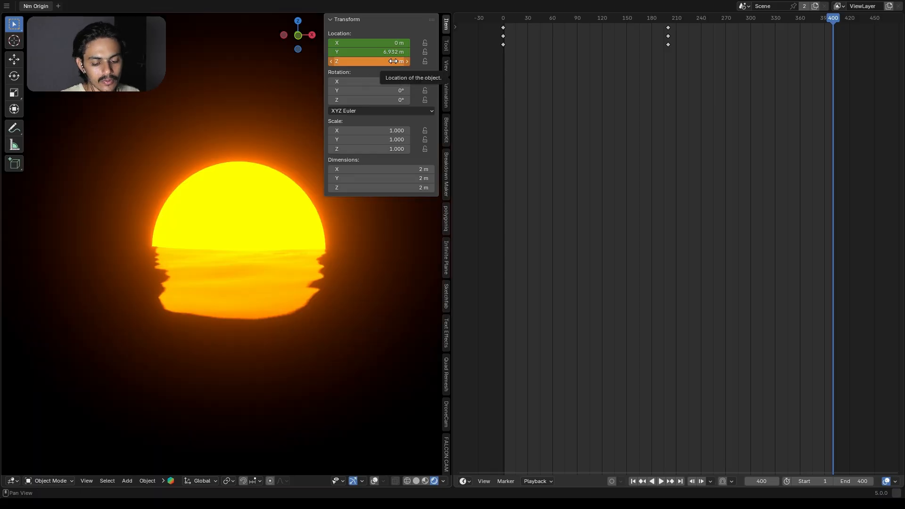
pyautogui.press('i')
pyautogui.press('space')
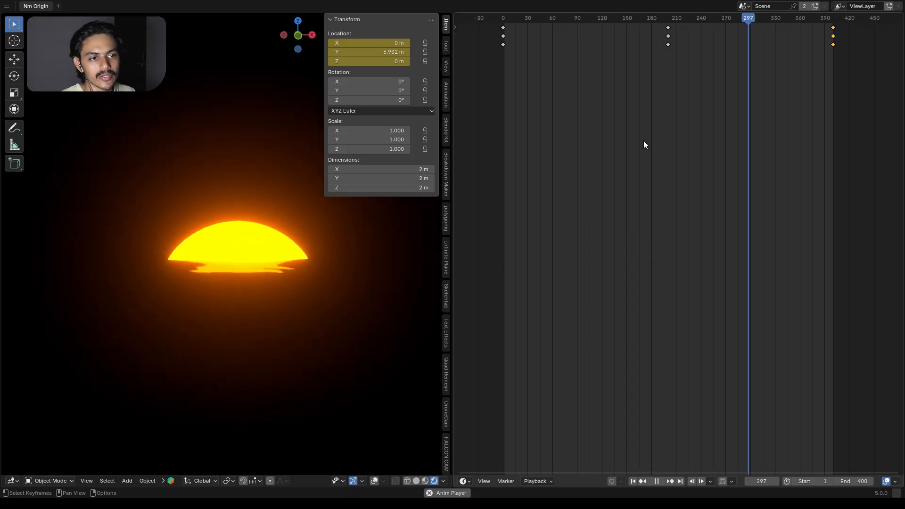
pyautogui.press('Escape')
pyautogui.press('n')
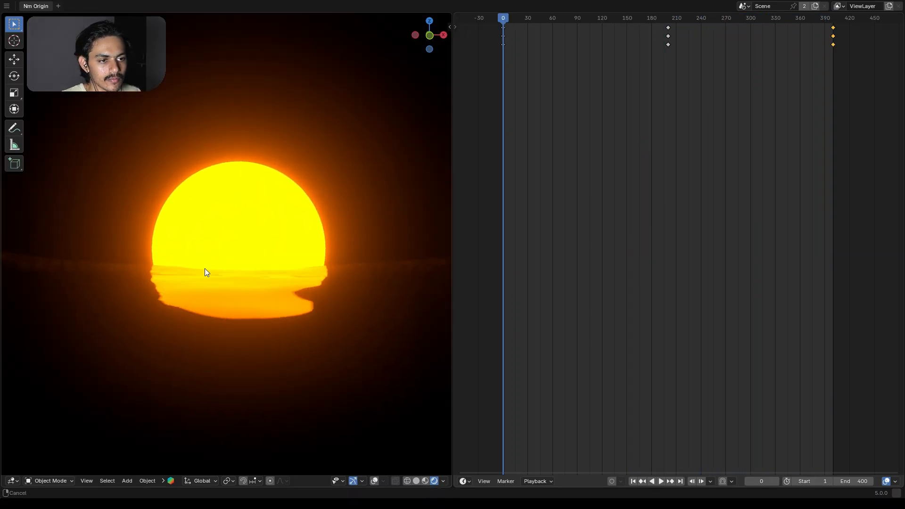
# Select the ocean plane, show its modifier properties in place of the Timeline, and set the Ocean modifier's render resolution to 14
pyautogui.keyDown('shift'); pyautogui.moveTo(202, 261); pyautogui.dragTo(199, 268, button='middle'); pyautogui.keyUp('shift')
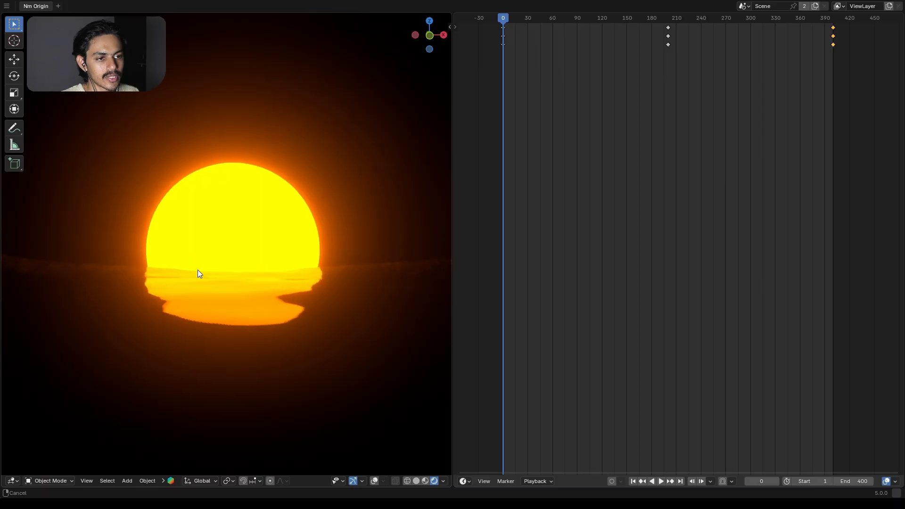
pyautogui.click(466, 481)
pyautogui.click(761, 399)
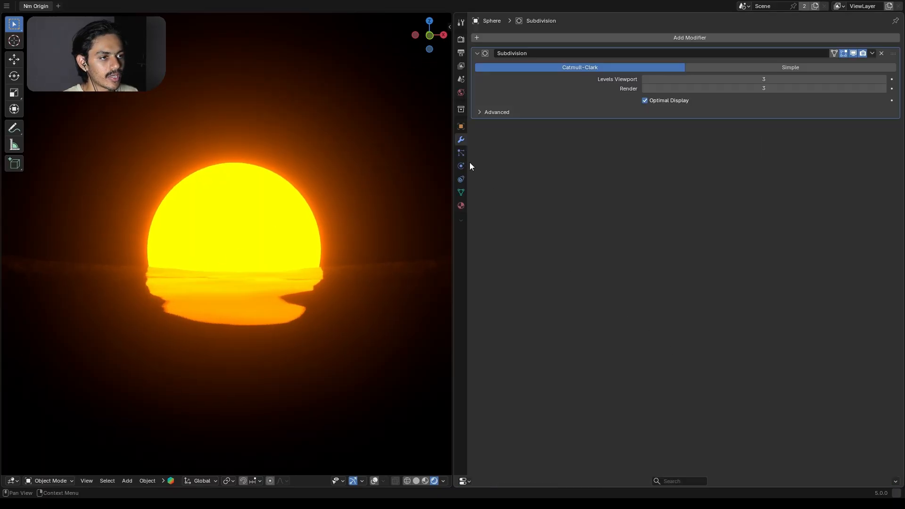
pyautogui.click(210, 346)
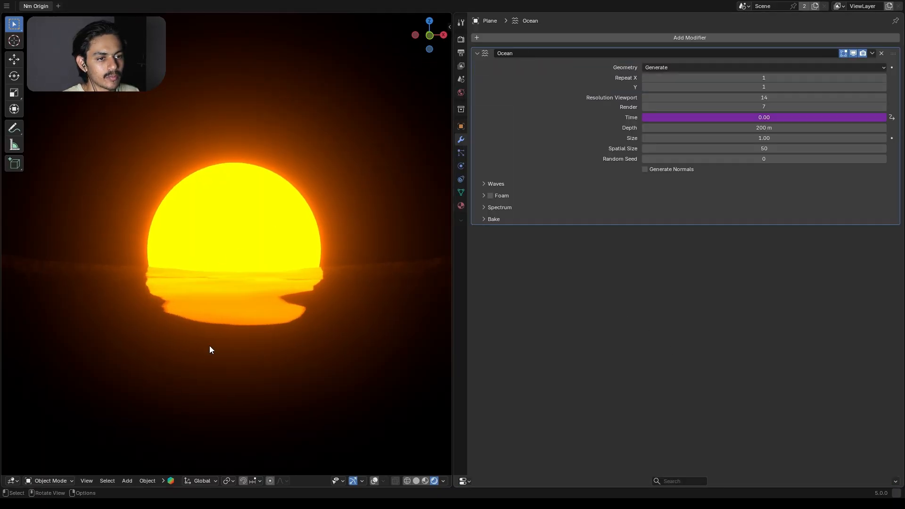
pyautogui.moveTo(740, 103); pyautogui.dragTo(740, 102)
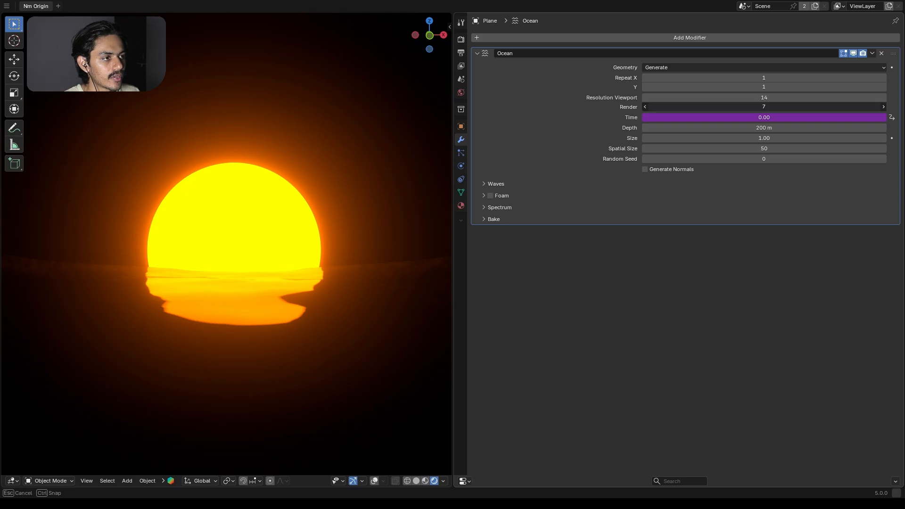
pyautogui.press('Return')
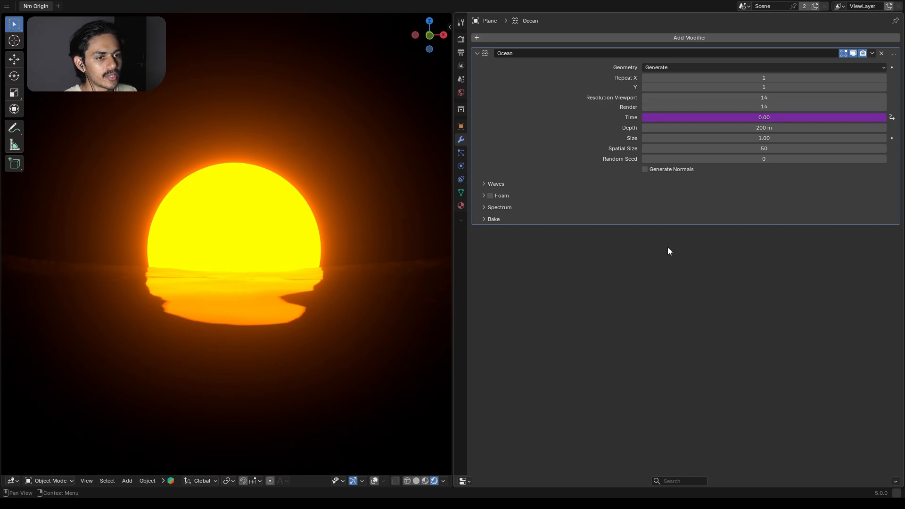
# Set both the viewport and render resolution of the Ocean modifier to 30 and play the animation
pyautogui.moveTo(696, 97); pyautogui.dragTo(816, 97)
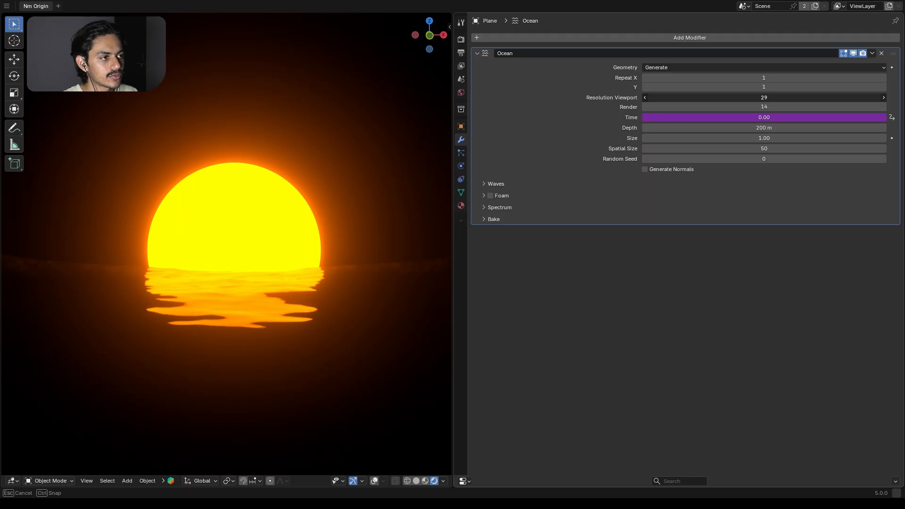
pyautogui.click(699, 96)
pyautogui.write('30')
pyautogui.press('Return')
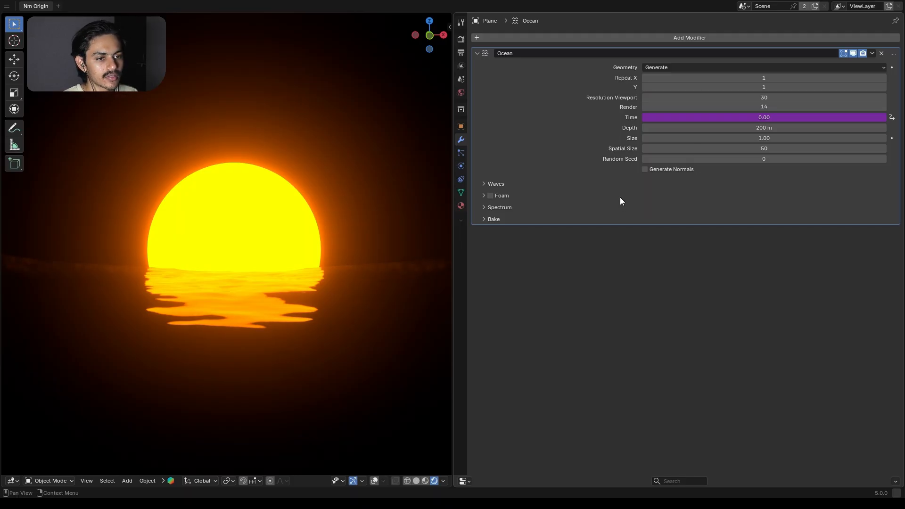
pyautogui.click(777, 107)
pyautogui.press('Return')
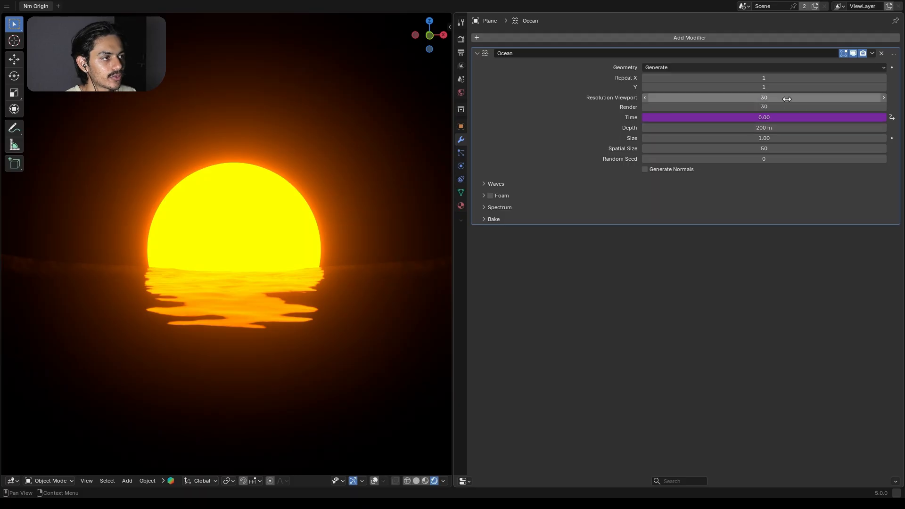
pyautogui.press('space')
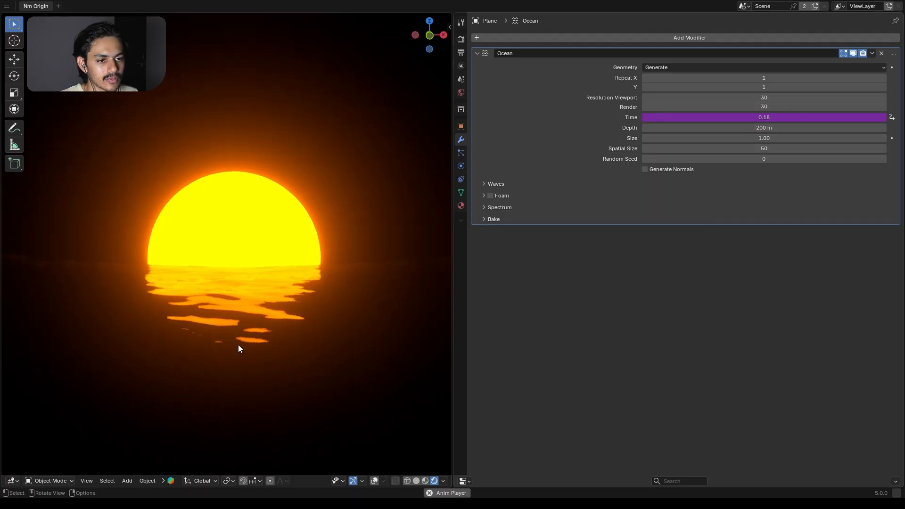